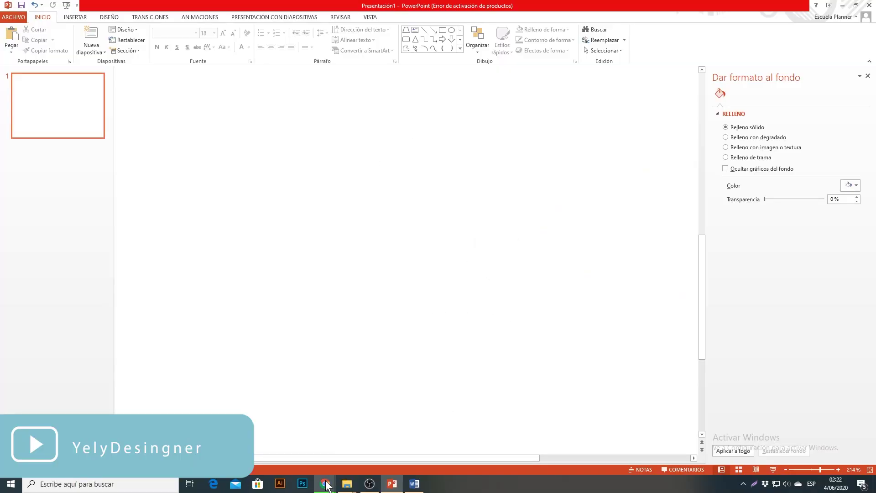
# Save the large white vintage table image from Chrome as Alquiler-de-mesa-vintange (1) in MUESTRA VIDEO
pyautogui.click(352, 460)
pyautogui.scroll(5, 318, 347)
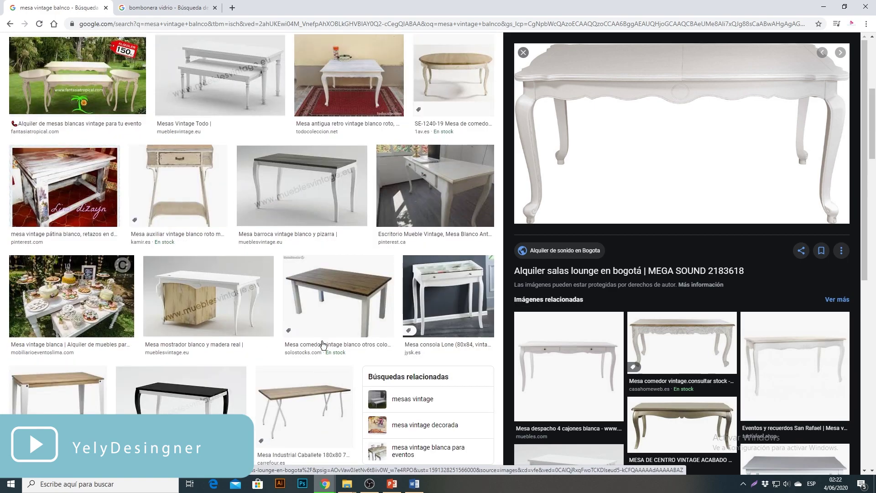
pyautogui.scroll(5, 318, 347)
pyautogui.scroll(5, 318, 347)
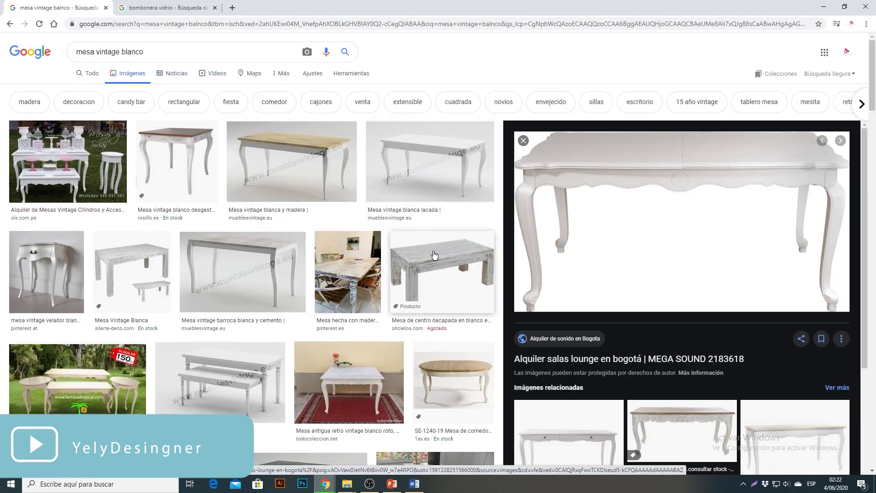
pyautogui.scroll(-3, 460, 307)
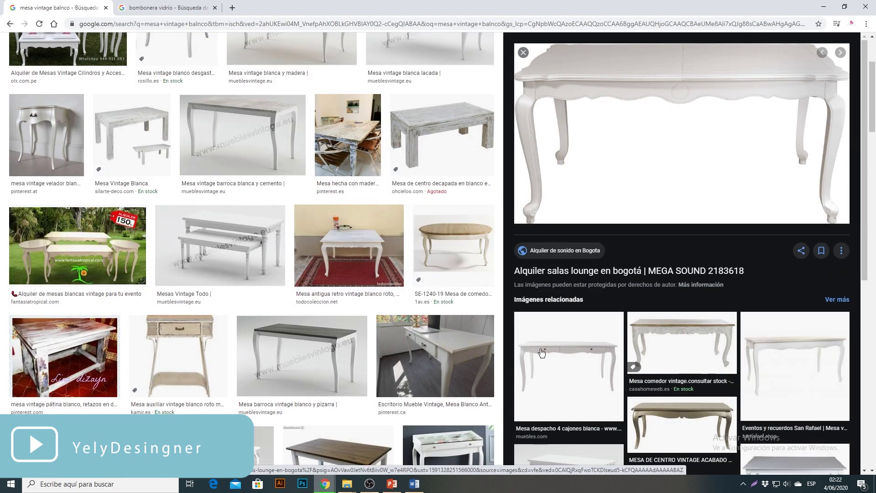
pyautogui.scroll(-2, 753, 362)
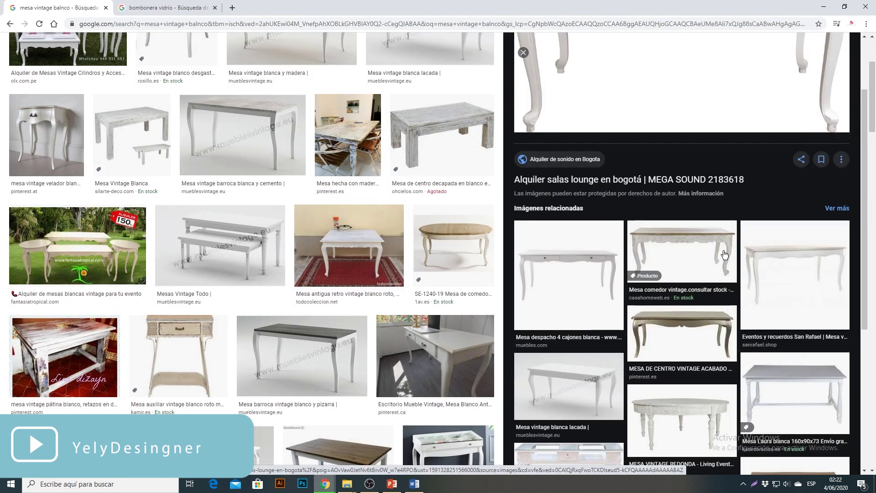
pyautogui.scroll(2, 730, 301)
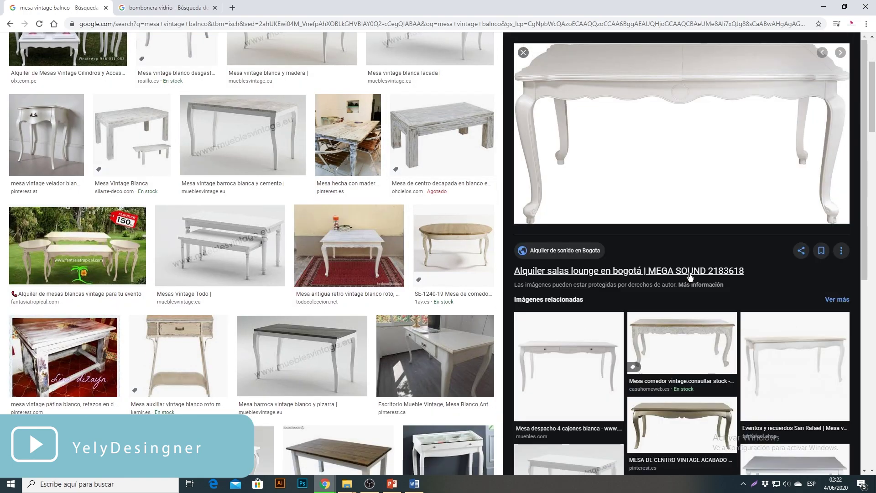
pyautogui.rightClick(664, 148)
pyautogui.click(707, 229)
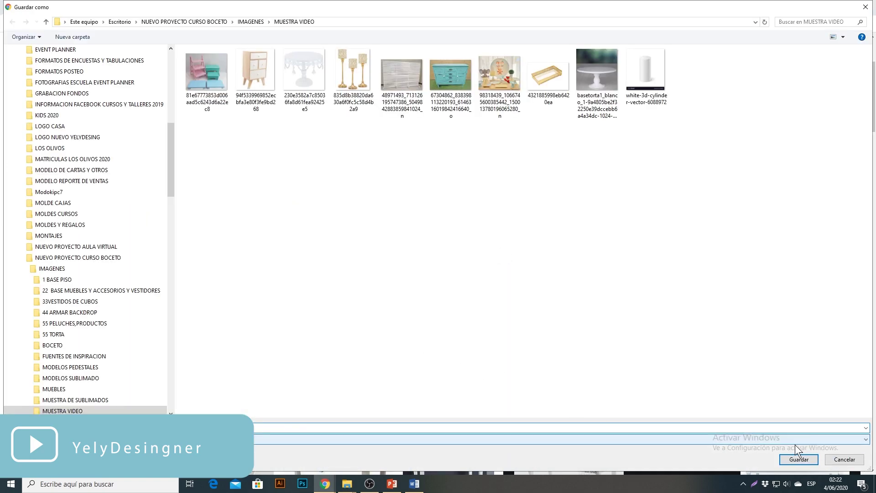
pyautogui.click(795, 458)
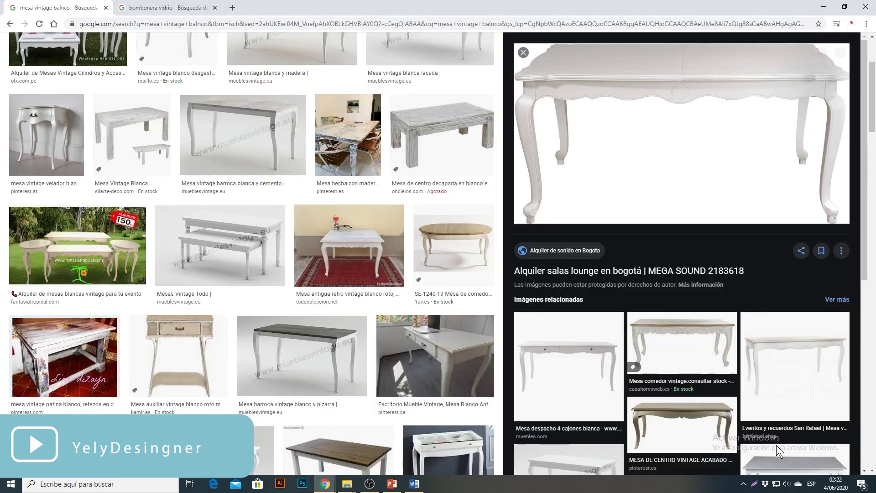
# Check the saved table image in File Explorer, then return to PowerPoint
pyautogui.hotkey('alt', 'Tab')
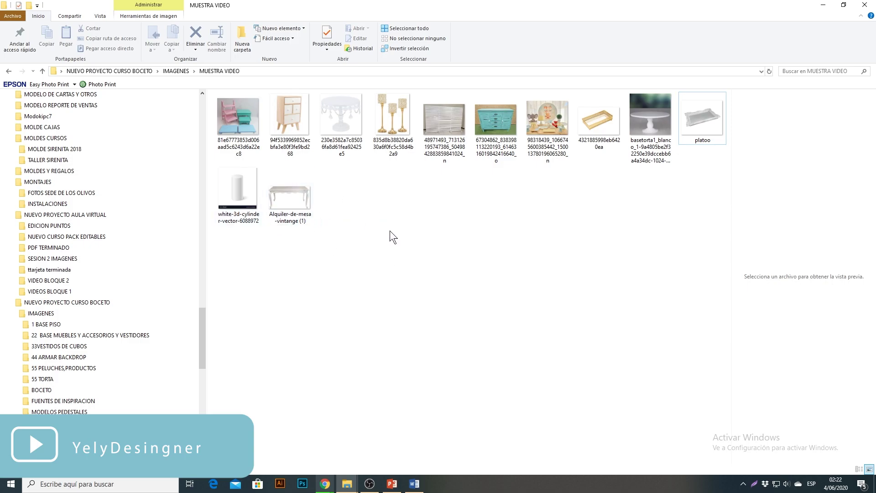
pyautogui.click(280, 196)
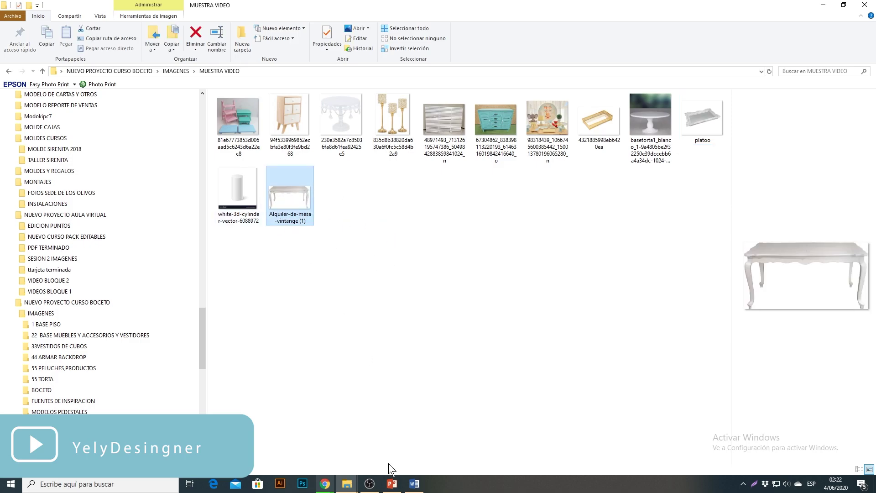
pyautogui.click(391, 483)
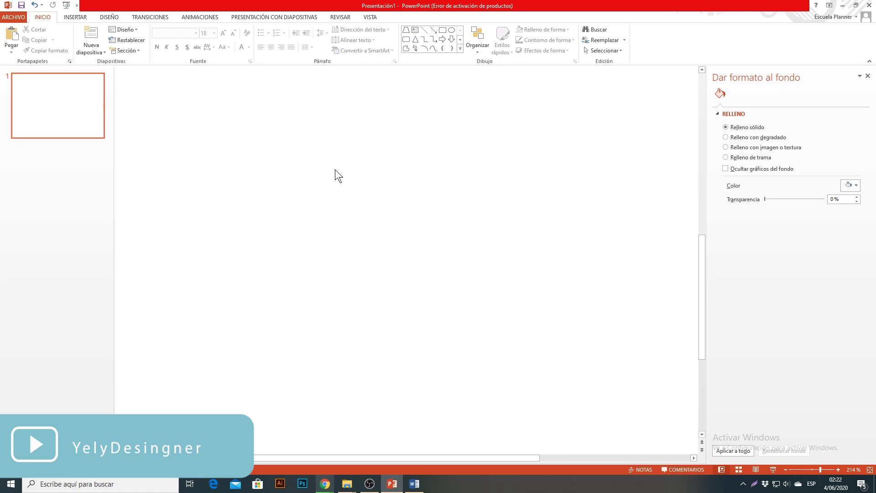
# Insert the saved vintage table picture and position it across the slide's upper middle
pyautogui.click(78, 15)
pyautogui.click(75, 41)
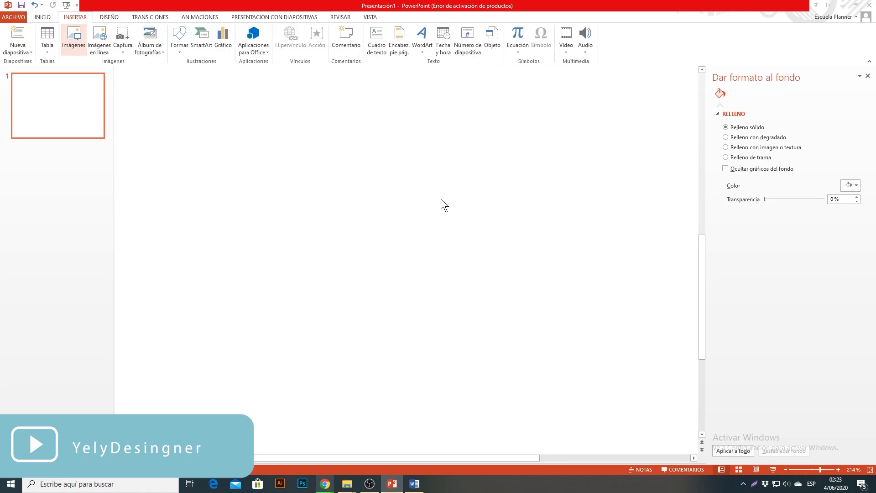
pyautogui.click(573, 404)
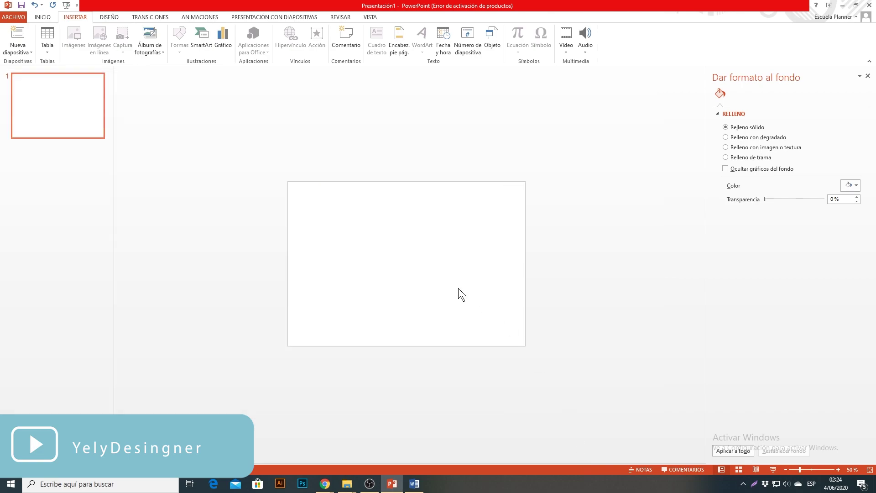
pyautogui.moveTo(440, 236); pyautogui.dragTo(357, 244)
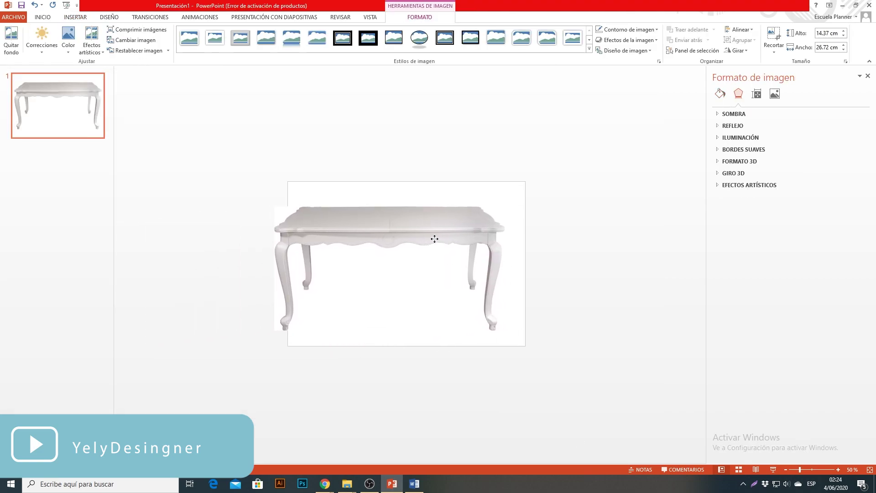
pyautogui.moveTo(357, 244); pyautogui.dragTo(440, 241)
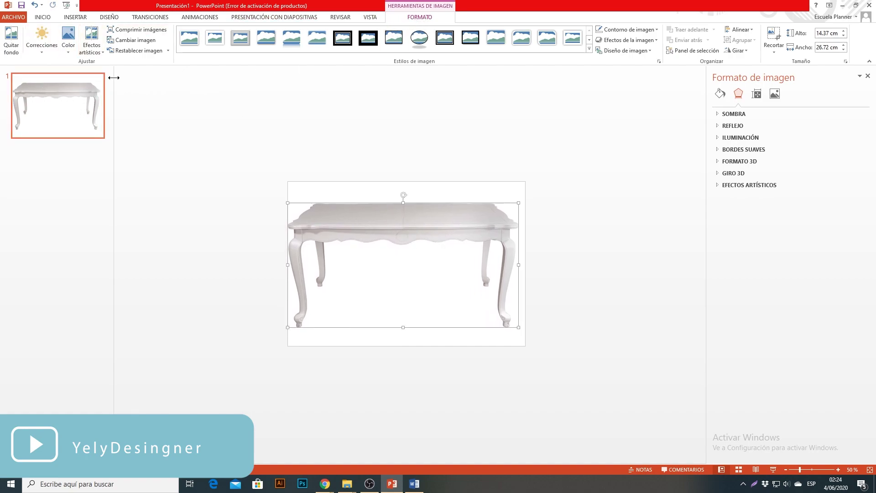
# Start removing the table's background, widen the marquee, and mark the area under the table for removal
pyautogui.click(11, 39)
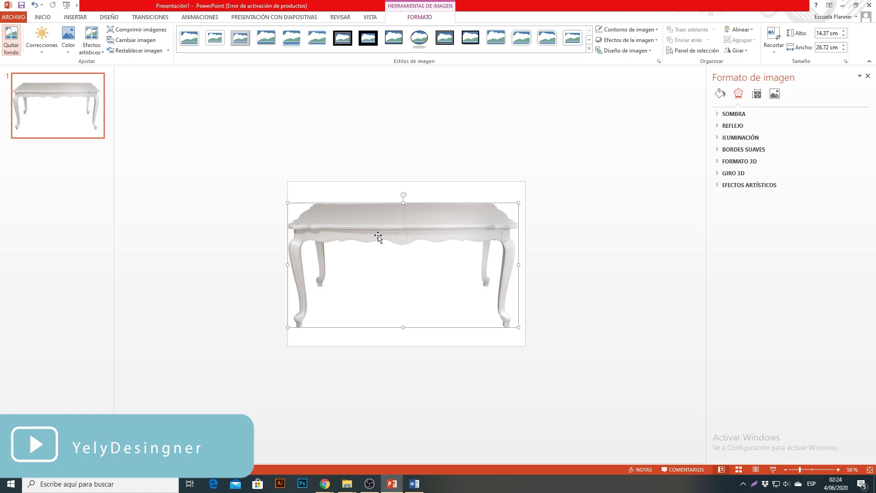
pyautogui.moveTo(404, 215); pyautogui.dragTo(404, 203)
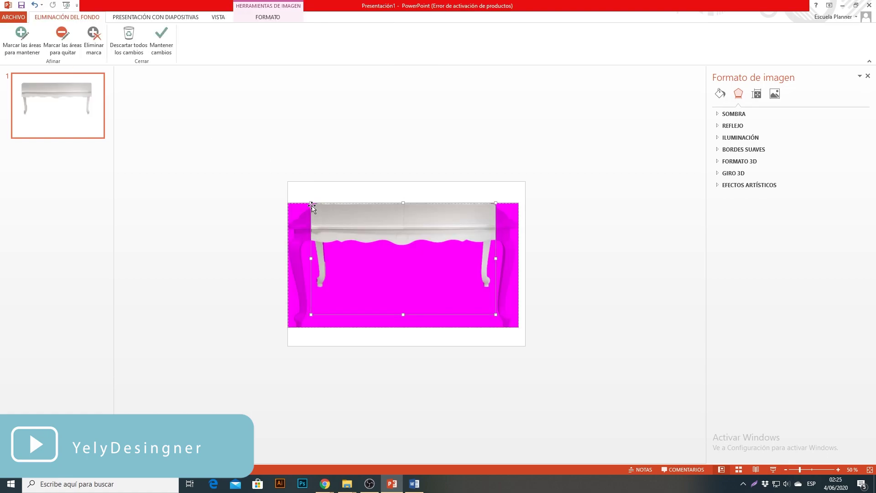
pyautogui.moveTo(311, 259); pyautogui.dragTo(287, 258)
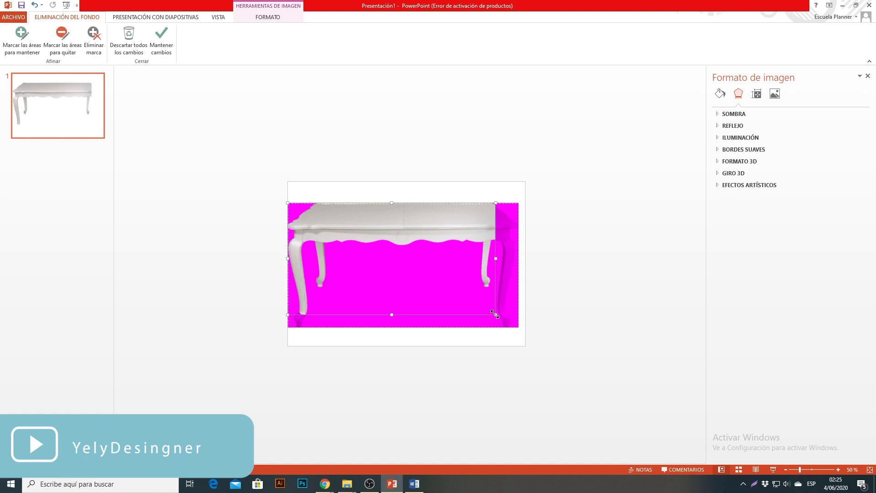
pyautogui.moveTo(495, 314); pyautogui.dragTo(518, 327)
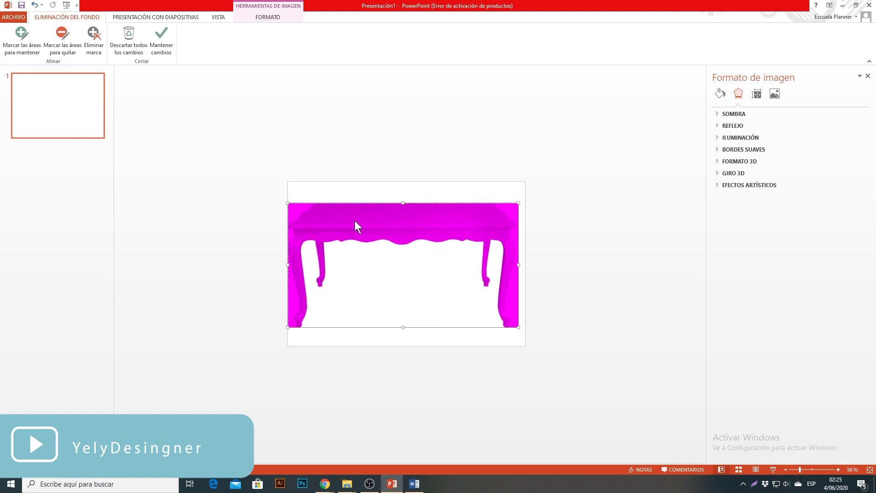
pyautogui.click(62, 38)
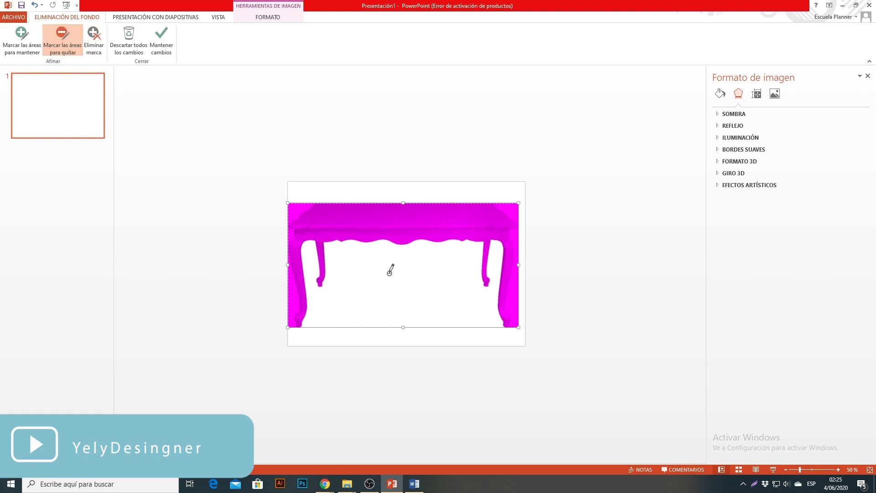
pyautogui.moveTo(337, 263); pyautogui.dragTo(486, 280)
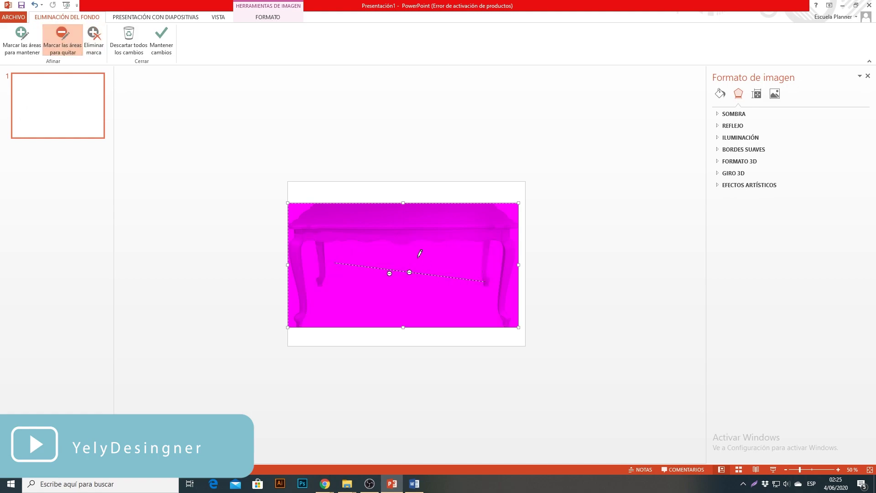
# Mark the table top, all legs and their feet as areas to keep
pyautogui.click(18, 48)
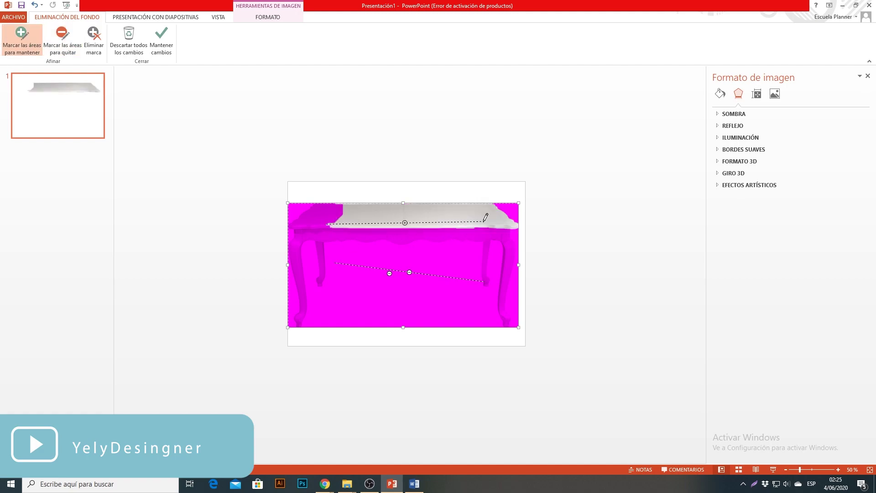
pyautogui.moveTo(325, 217); pyautogui.dragTo(300, 232)
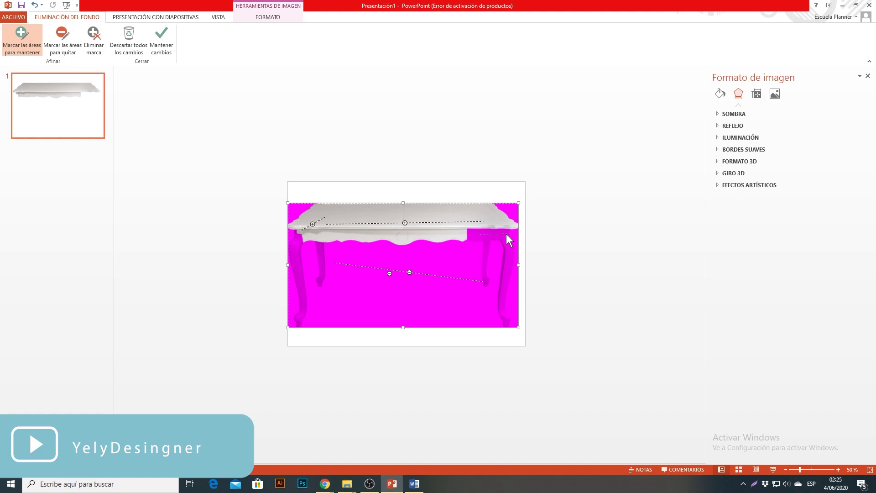
pyautogui.moveTo(513, 234); pyautogui.dragTo(506, 234)
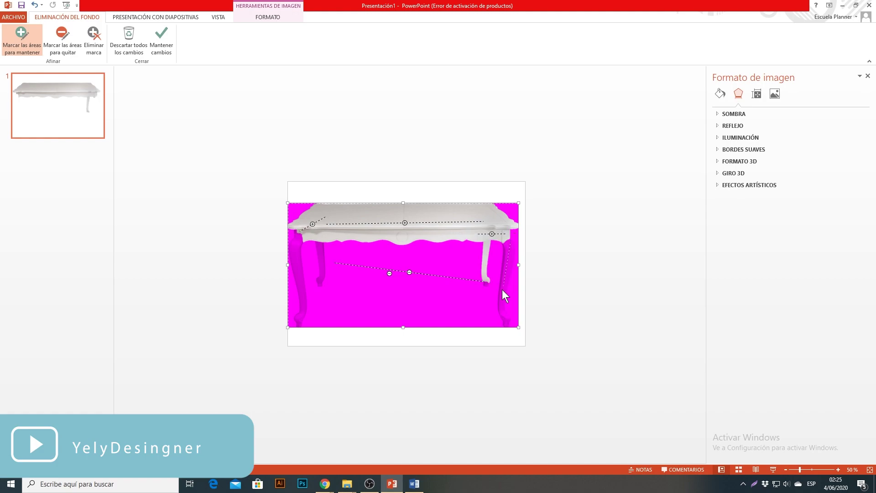
pyautogui.moveTo(501, 290); pyautogui.dragTo(501, 292)
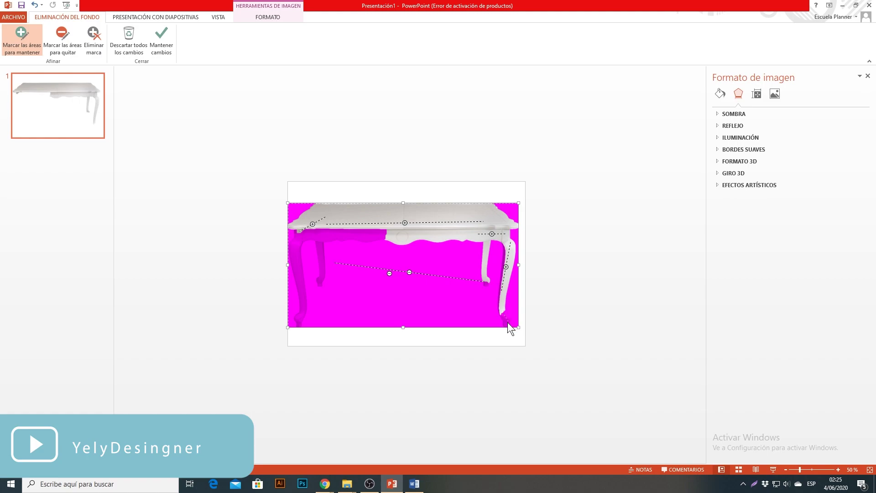
pyautogui.moveTo(507, 322); pyautogui.dragTo(508, 323)
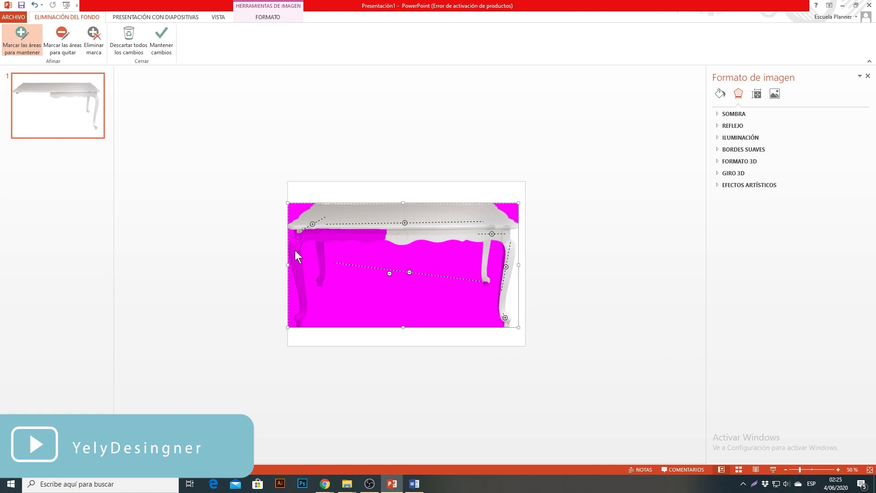
pyautogui.moveTo(298, 231); pyautogui.dragTo(294, 258)
pyautogui.moveTo(303, 299); pyautogui.dragTo(304, 300)
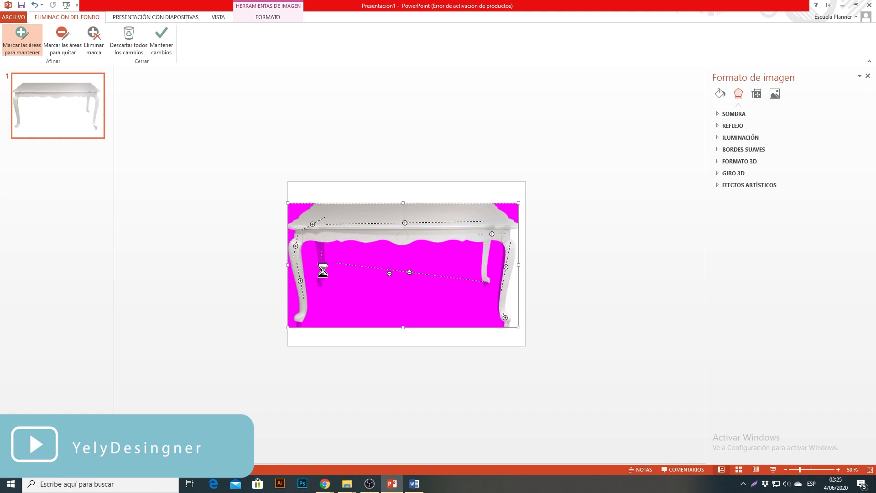
pyautogui.moveTo(319, 247); pyautogui.dragTo(324, 270)
pyautogui.click(298, 323)
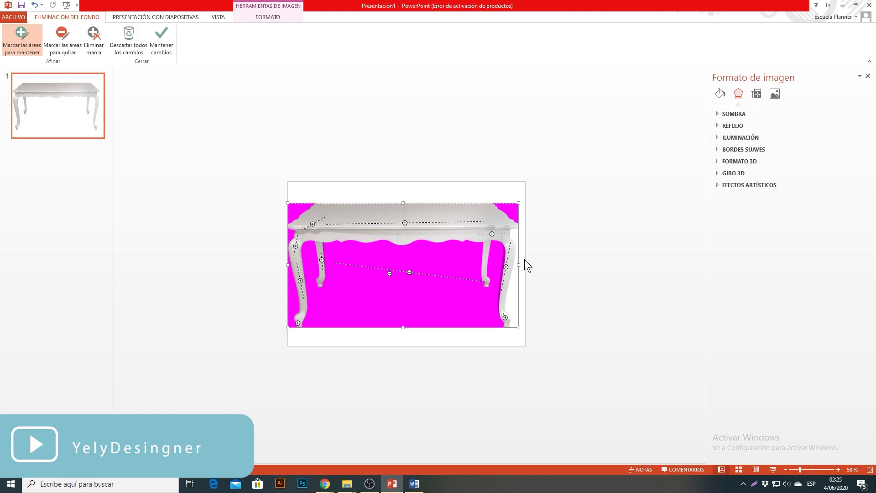
pyautogui.moveTo(505, 266); pyautogui.dragTo(505, 318)
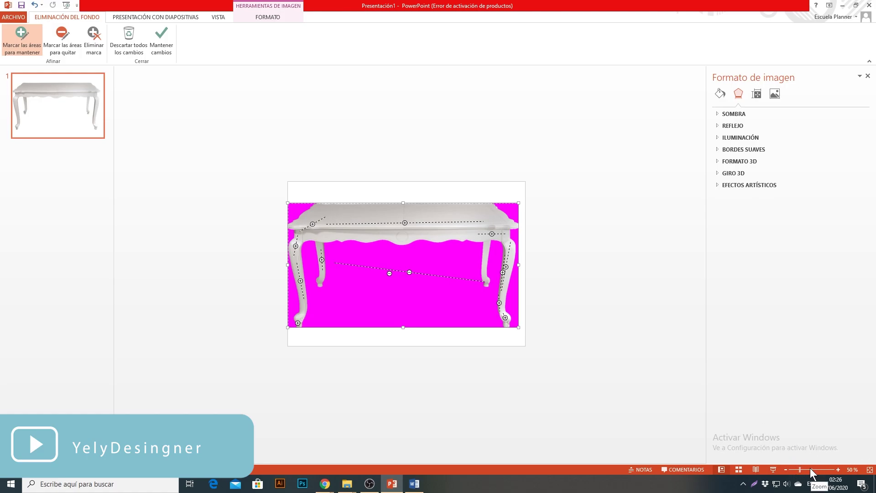
# Apply the background removal, shrink the table to 5.85 × 10.89 cm and centre it low
pyautogui.click(807, 470)
pyautogui.moveTo(808, 469); pyautogui.dragTo(809, 469)
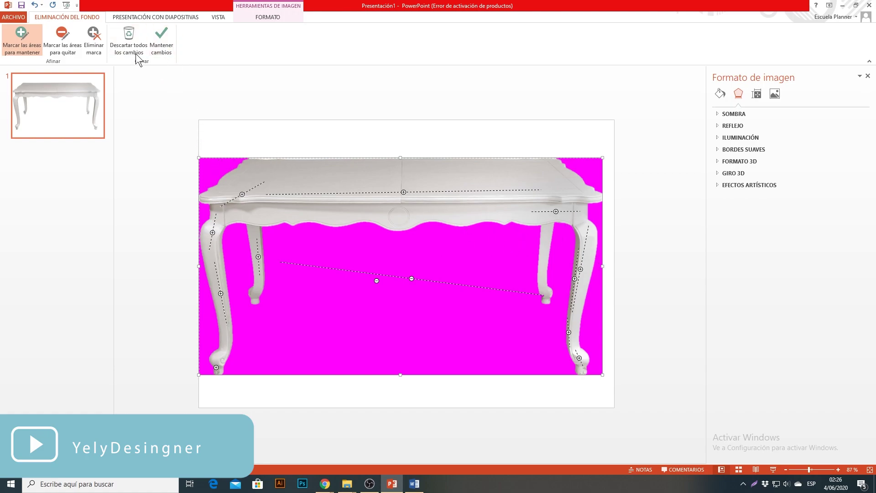
pyautogui.click(162, 42)
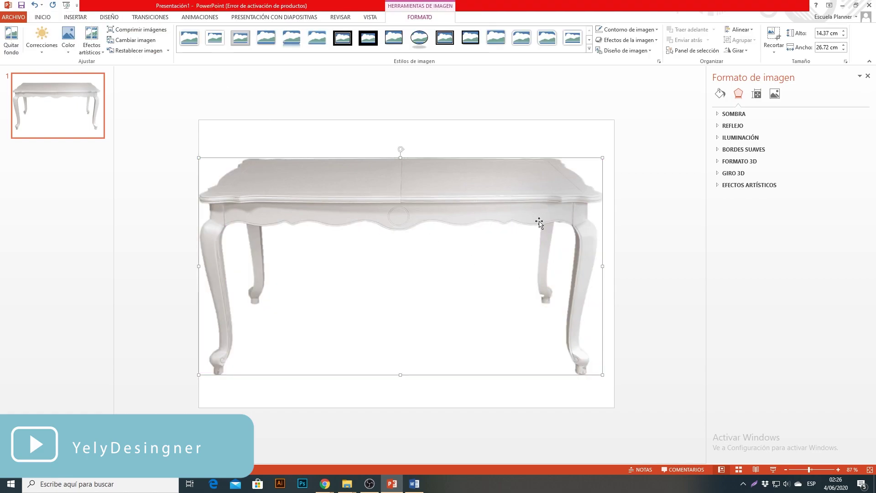
pyautogui.moveTo(594, 368); pyautogui.dragTo(385, 313)
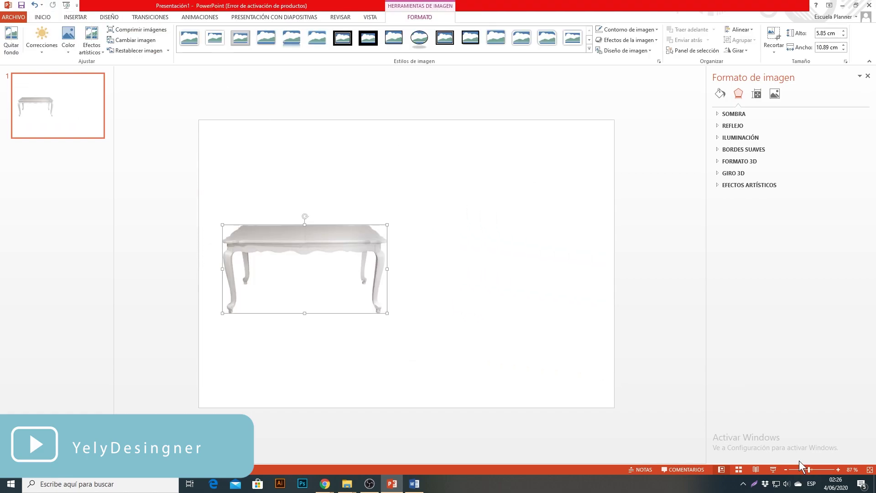
pyautogui.moveTo(809, 469); pyautogui.dragTo(803, 469)
pyautogui.moveTo(350, 252); pyautogui.dragTo(422, 275)
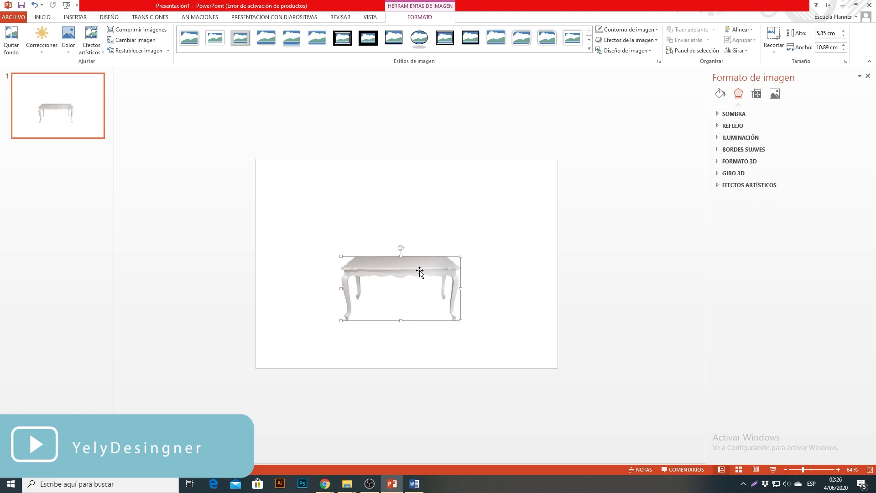
pyautogui.click(429, 230)
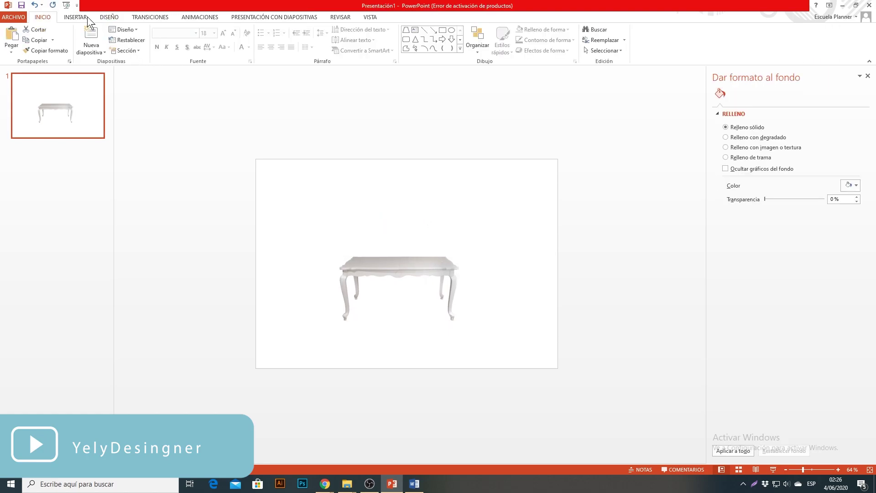
# Insert the turquoise dresser photo from MUESTRA VIDEO at 19.05 × 26.01 cm
pyautogui.click(76, 17)
pyautogui.click(67, 44)
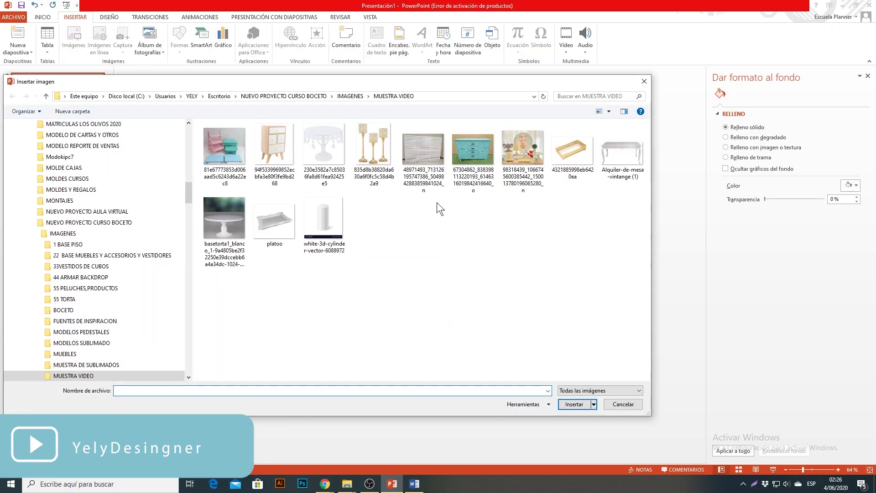
pyautogui.click(470, 157)
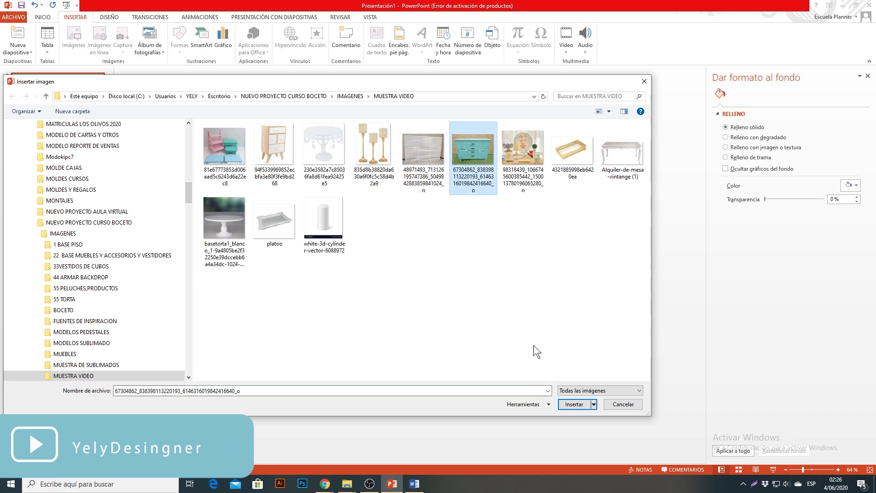
pyautogui.click(574, 404)
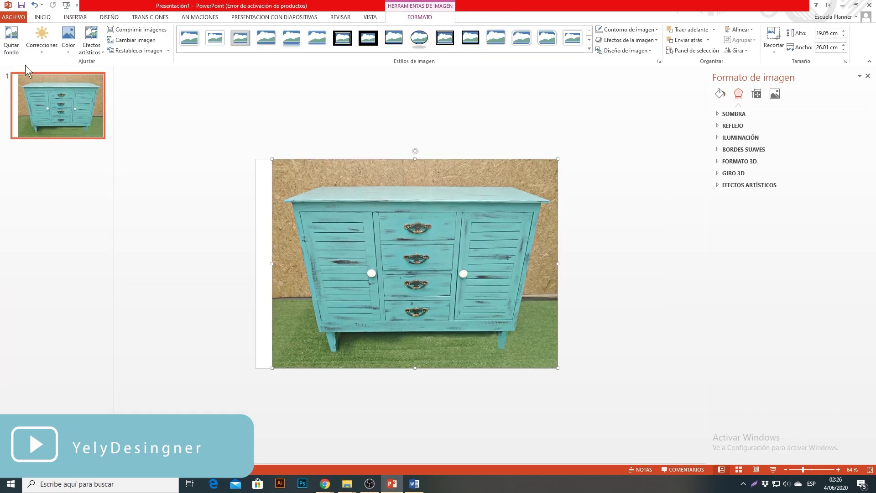
# Start removing the dresser photo's background and enlarge the marquee around the whole dresser
pyautogui.click(10, 40)
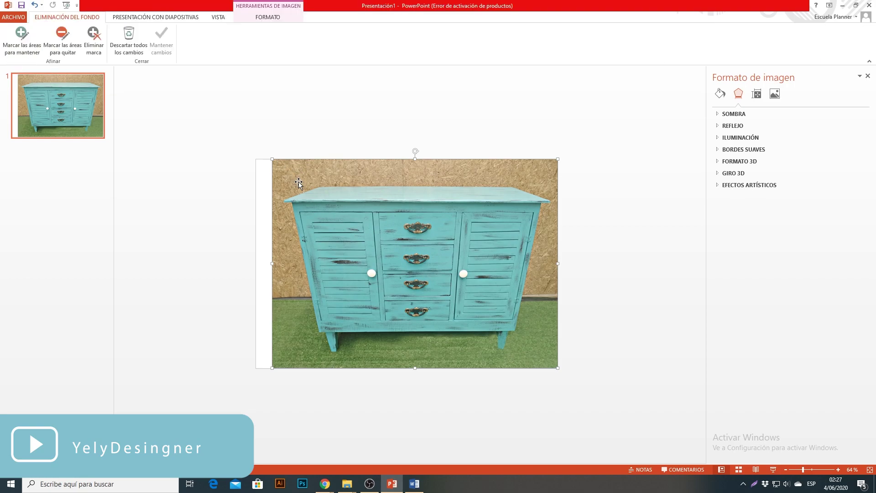
pyautogui.moveTo(301, 181); pyautogui.dragTo(282, 173)
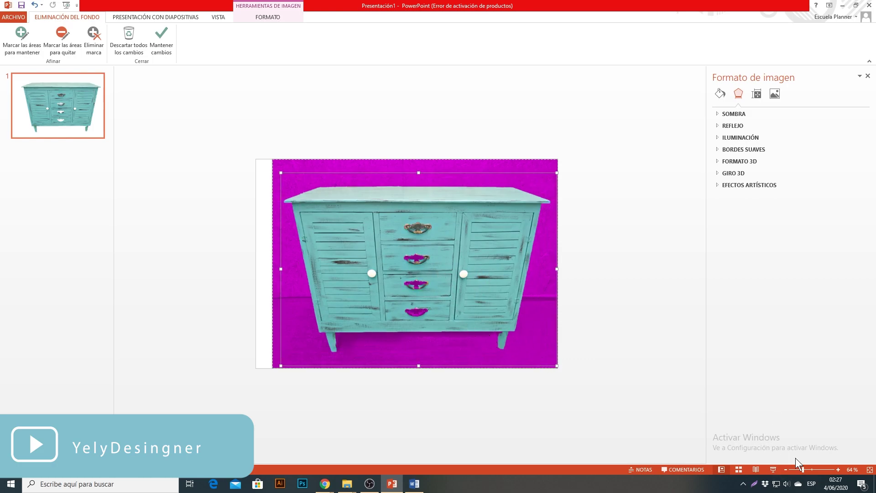
pyautogui.click(809, 469)
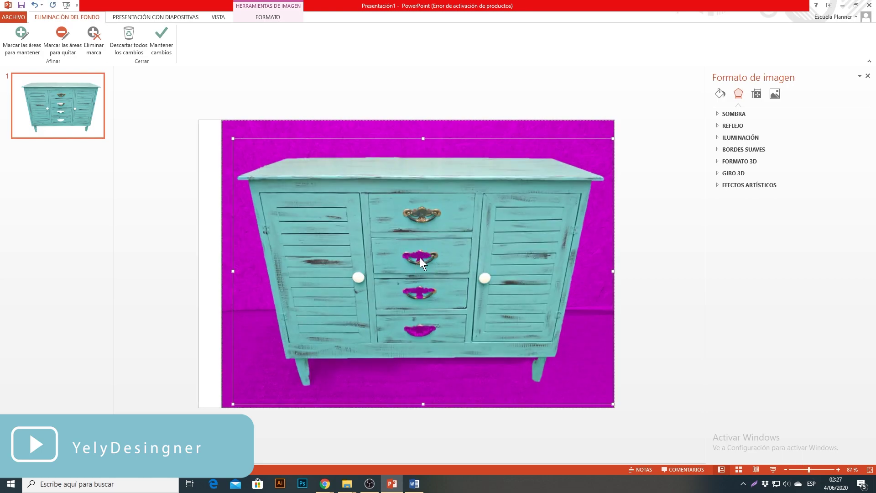
# Mark the second, third and fourth drawer handles and the left leg to keep
pyautogui.click(21, 41)
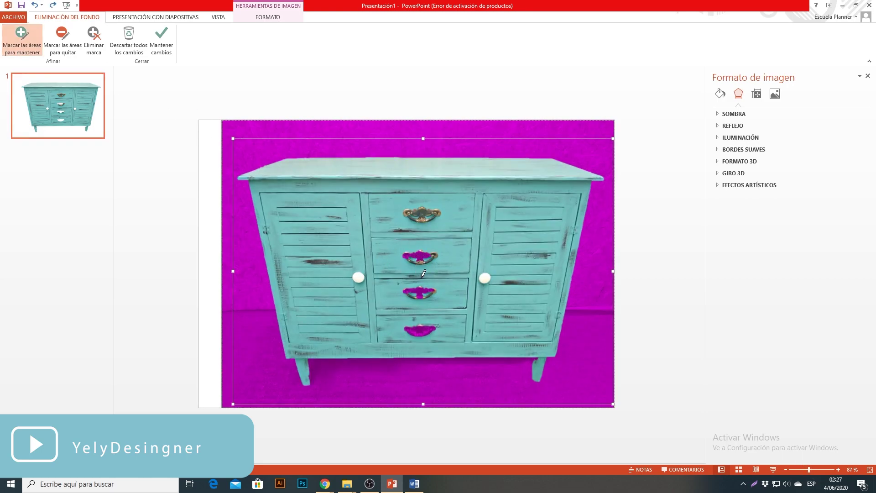
pyautogui.moveTo(432, 258); pyautogui.dragTo(422, 255)
pyautogui.moveTo(428, 299); pyautogui.dragTo(419, 290)
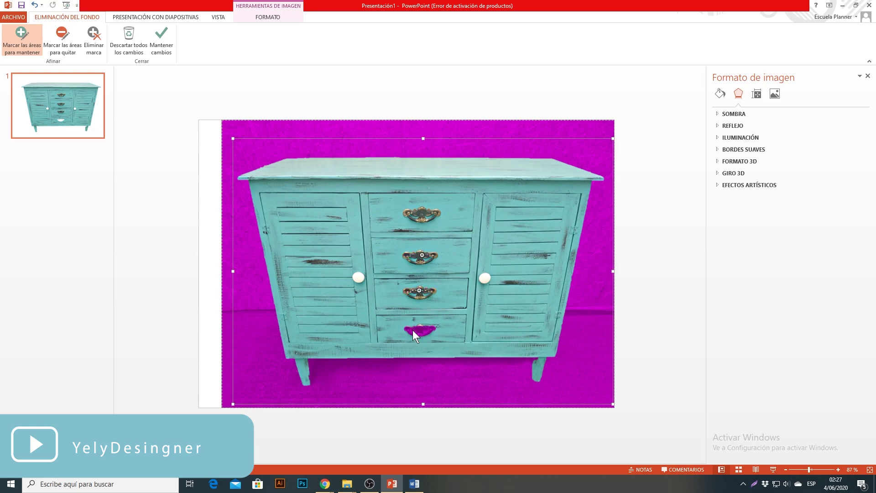
pyautogui.moveTo(437, 338); pyautogui.dragTo(420, 329)
pyautogui.moveTo(312, 374); pyautogui.dragTo(309, 361)
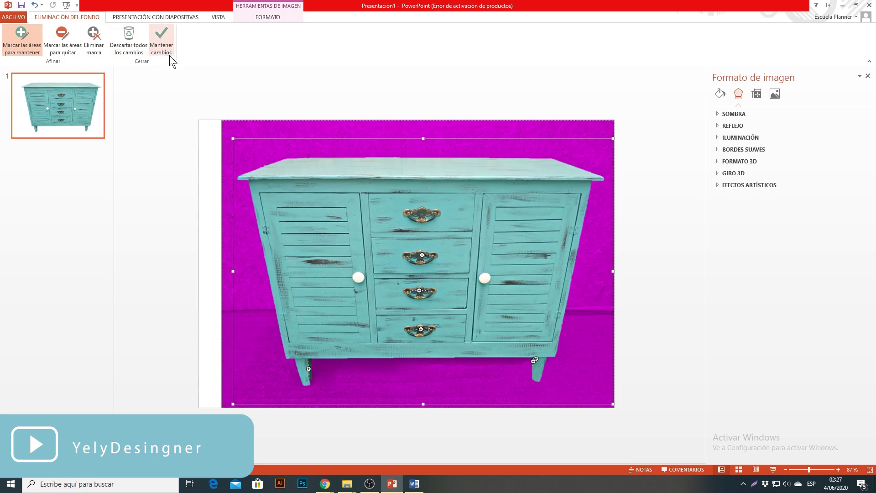
# Apply the dresser's background removal, shrink it and place it in front of the table
pyautogui.click(161, 42)
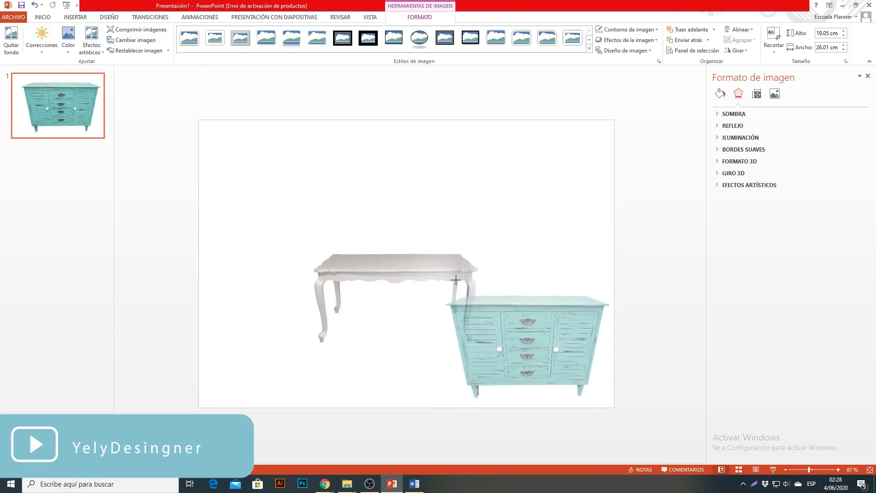
pyautogui.moveTo(222, 119); pyautogui.dragTo(438, 279)
pyautogui.moveTo(533, 337); pyautogui.dragTo(402, 314)
pyautogui.click(497, 274)
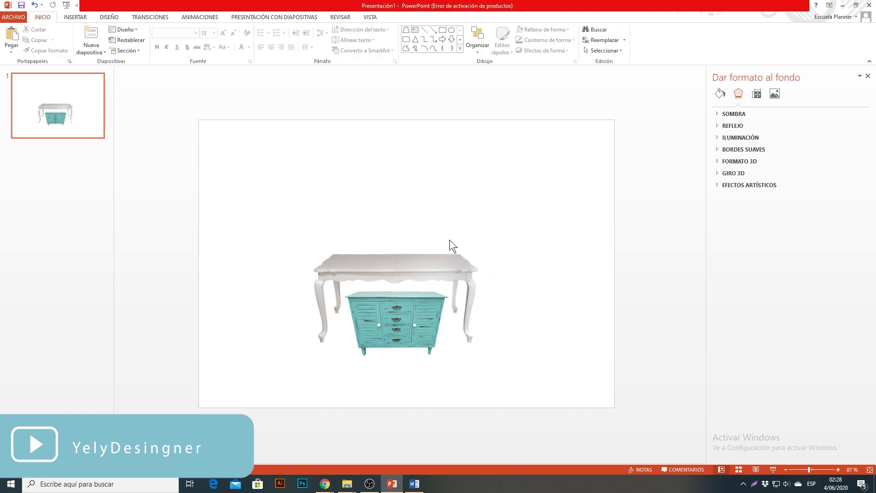
# Insert the white slatted panel photo onto the slide
pyautogui.click(74, 18)
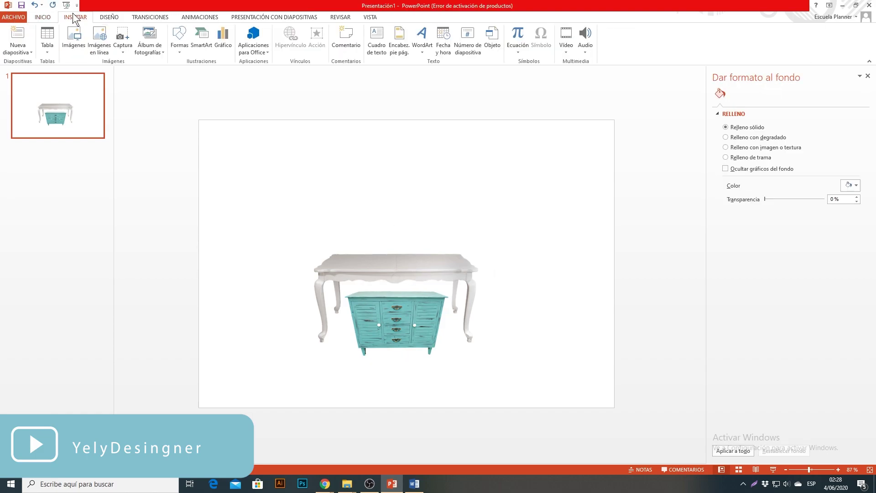
pyautogui.click(74, 37)
pyautogui.click(577, 405)
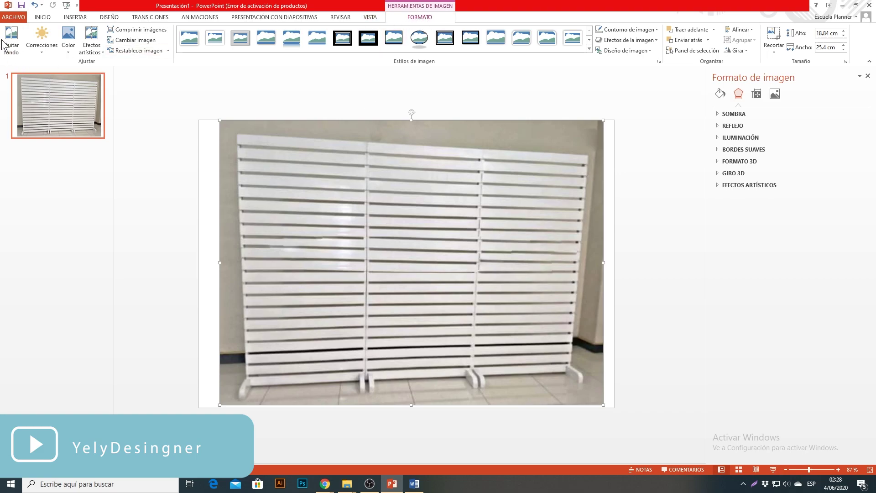
# Start removing the panel photo's background, extending the marquee to its top and bottom
pyautogui.click(12, 41)
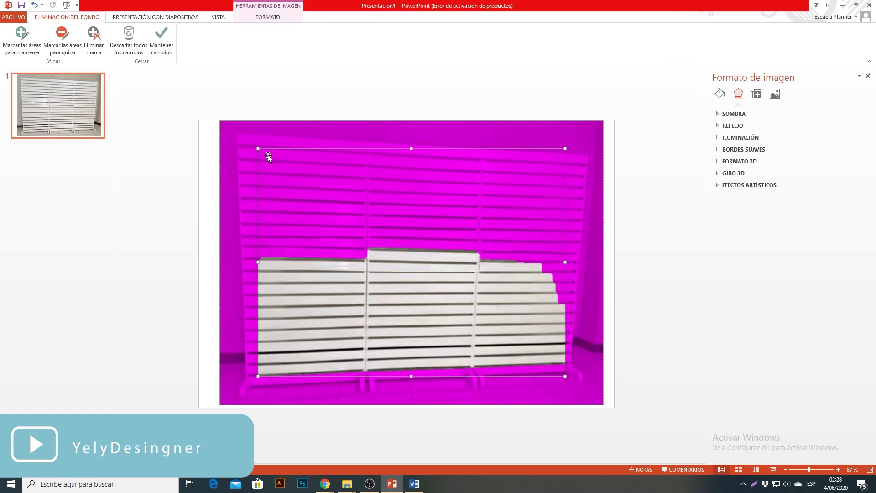
pyautogui.moveTo(257, 148); pyautogui.dragTo(229, 125)
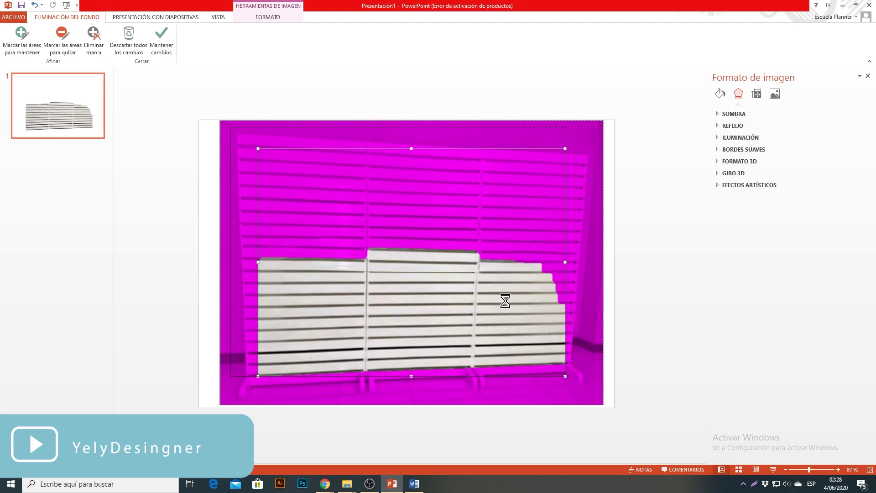
pyautogui.moveTo(567, 377); pyautogui.dragTo(598, 398)
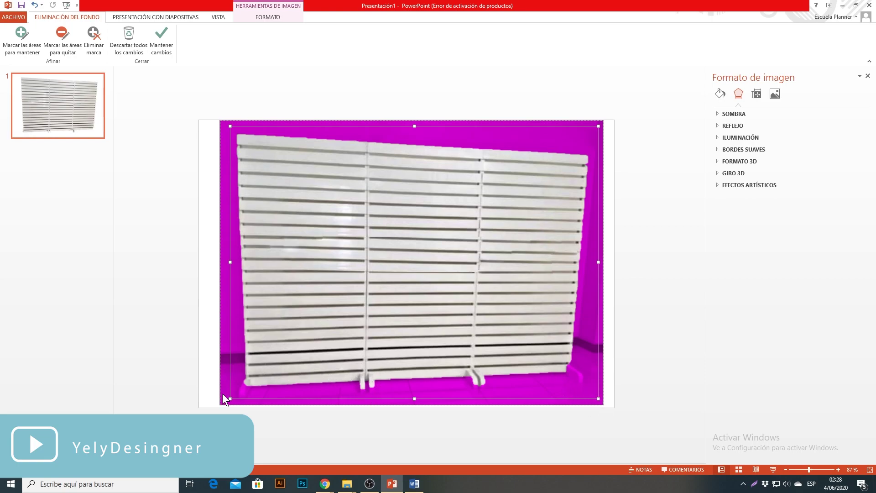
pyautogui.click(814, 469)
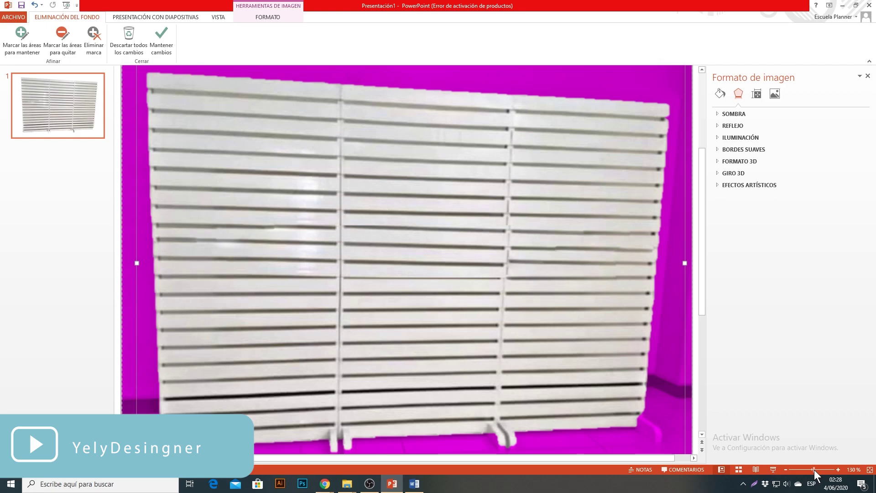
pyautogui.scroll(-1, 511, 291)
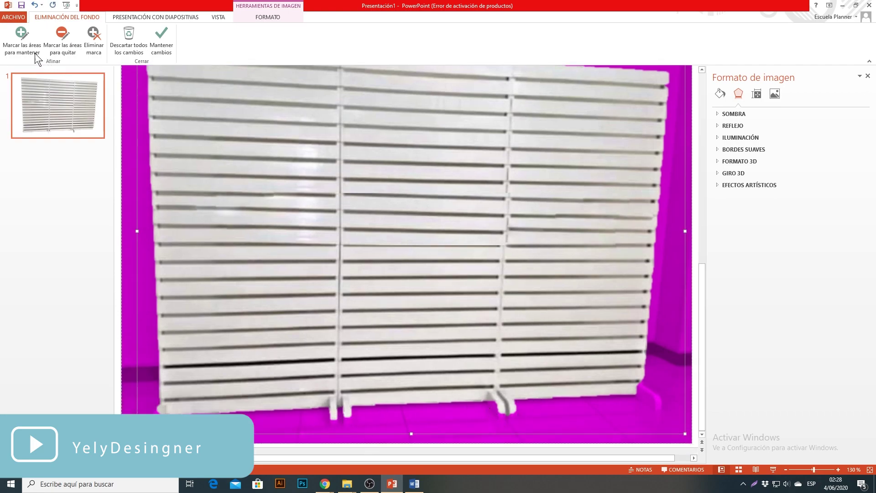
# Mark the panel's left, middle and right legs and feet as areas to keep
pyautogui.click(22, 43)
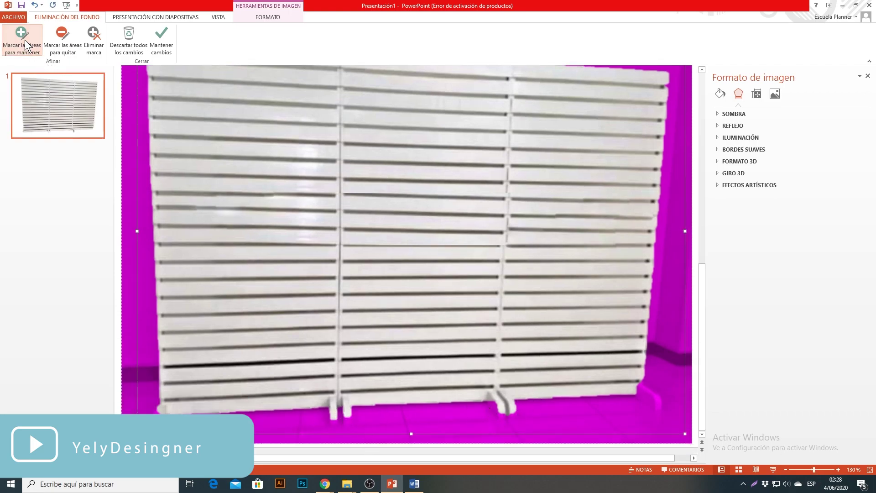
pyautogui.click(347, 421)
pyautogui.click(332, 422)
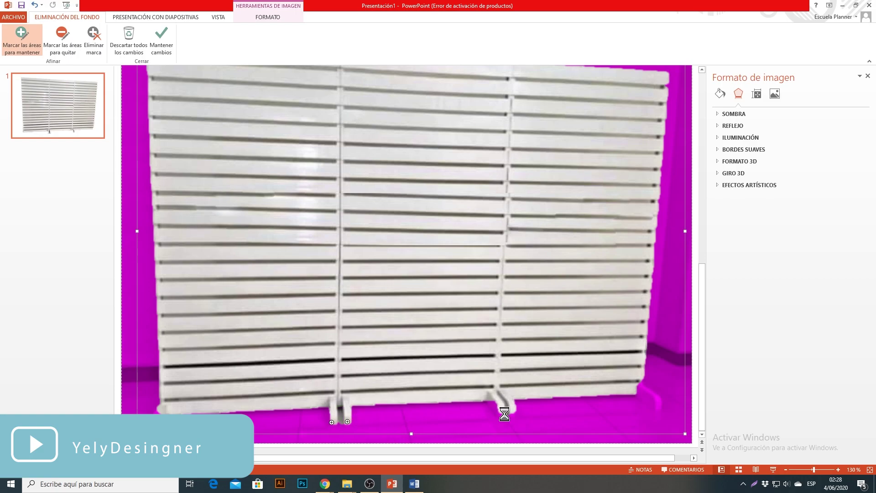
pyautogui.click(495, 407)
pyautogui.click(512, 414)
pyautogui.click(656, 405)
pyautogui.click(650, 404)
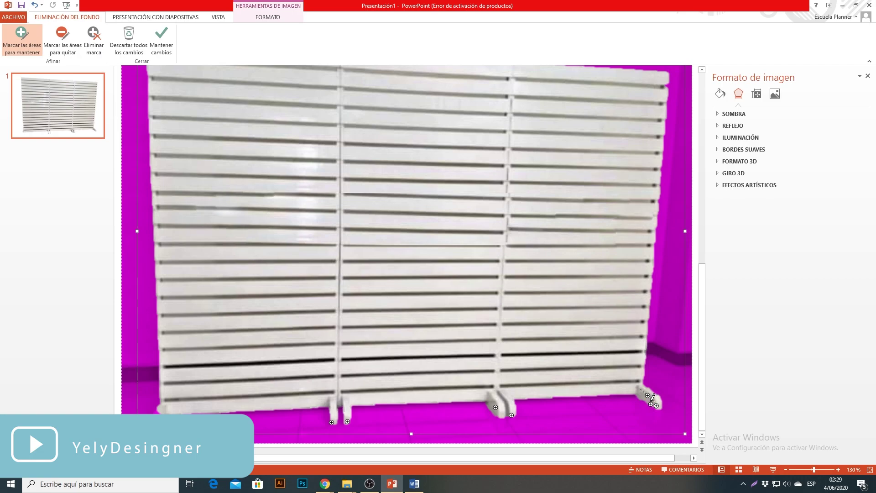
pyautogui.moveTo(640, 390); pyautogui.dragTo(648, 395)
pyautogui.click(644, 401)
pyautogui.click(329, 413)
pyautogui.click(500, 413)
# Mark the floor gap between the legs for removal
pyautogui.click(63, 41)
pyautogui.click(339, 417)
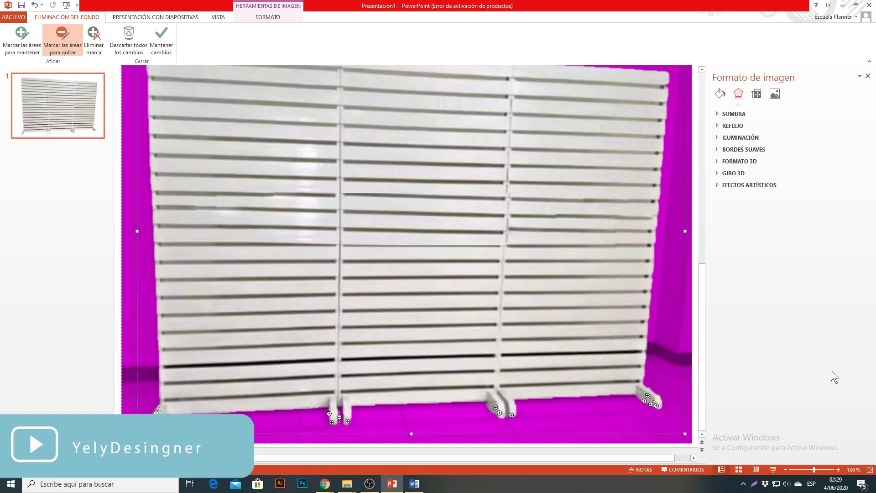
pyautogui.moveTo(813, 470); pyautogui.dragTo(810, 469)
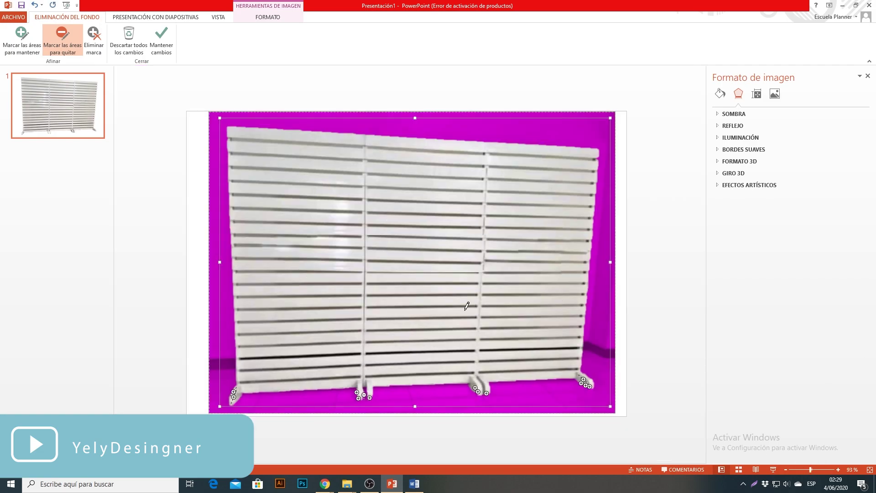
# Apply the panel's background removal, shrink it above the table, and nudge the dresser down
pyautogui.click(161, 40)
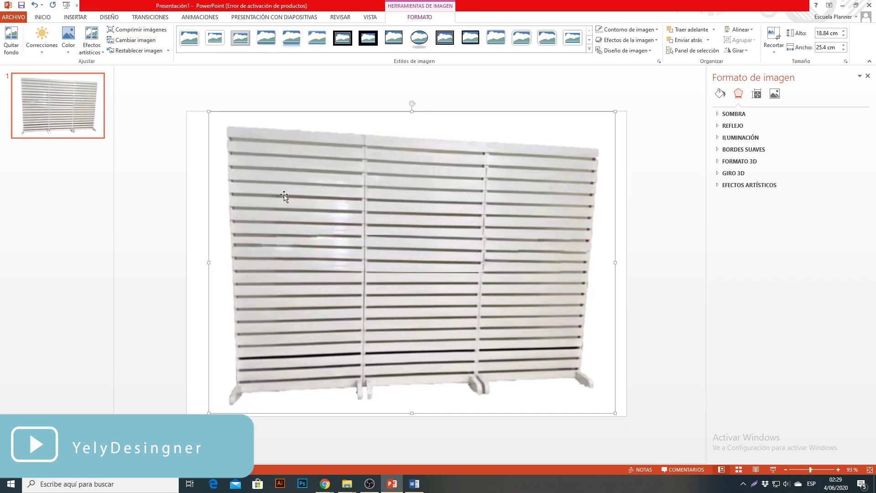
pyautogui.moveTo(208, 112); pyautogui.dragTo(427, 276)
pyautogui.moveTo(516, 342); pyautogui.dragTo(410, 178)
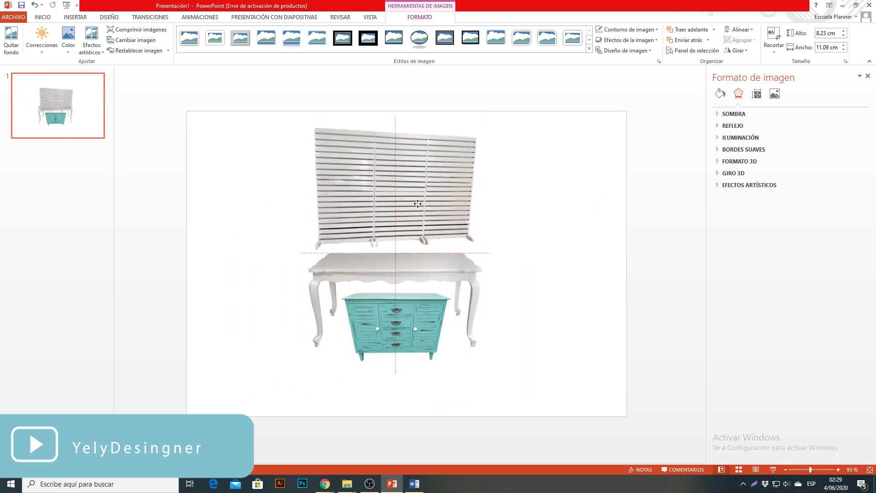
pyautogui.moveTo(415, 304); pyautogui.dragTo(414, 306)
# Insert the party-table photo with the yellow tray, covering the slide at 19.05 × 23.2 cm
pyautogui.click(75, 17)
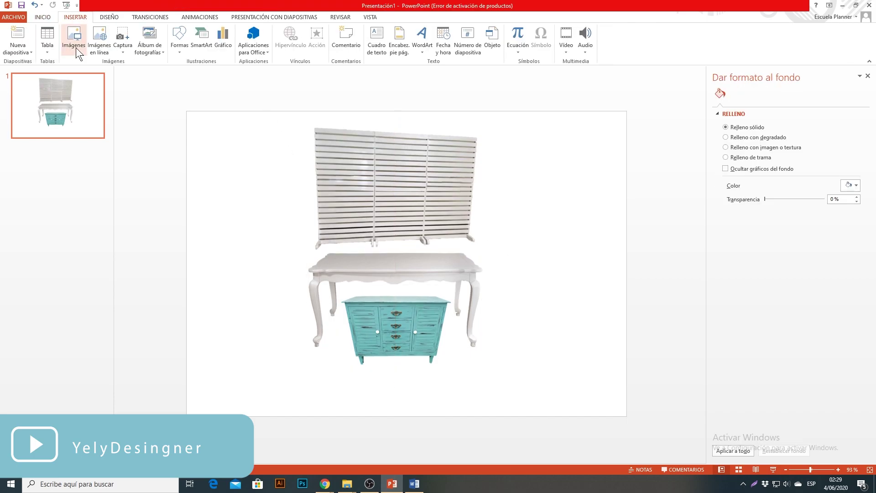
pyautogui.click(76, 45)
pyautogui.click(620, 185)
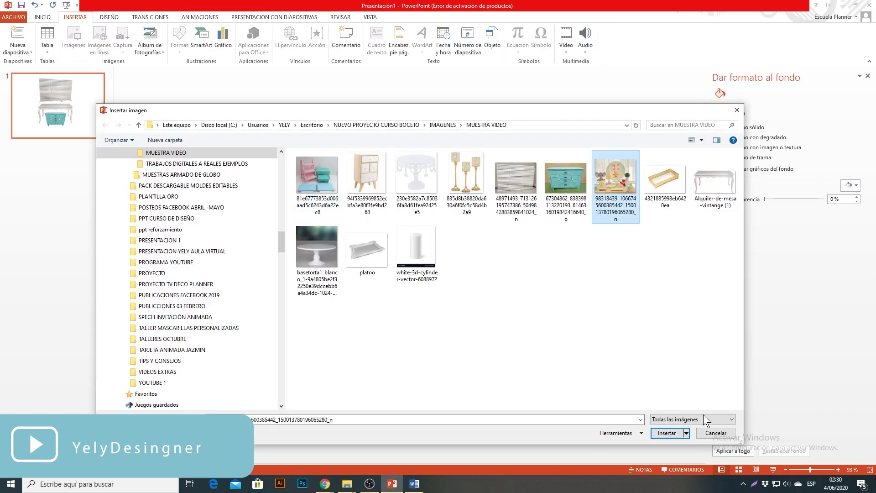
pyautogui.click(667, 432)
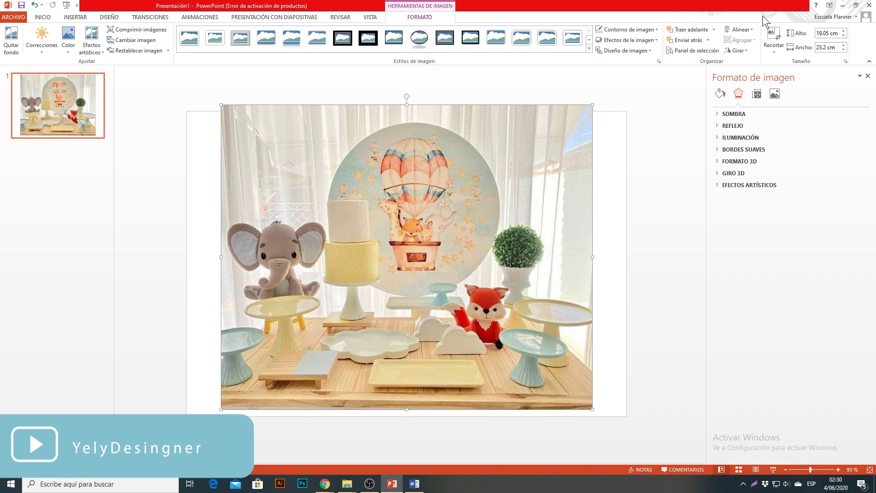
# Crop the party photo to the yellow tray and enlarge it to 4.51 × 19.35 cm across the lower slide
pyautogui.click(773, 36)
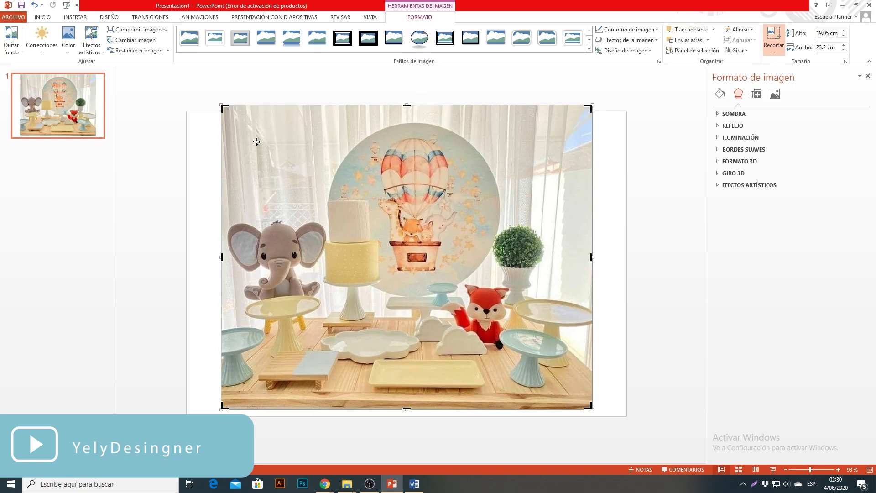
pyautogui.moveTo(224, 108); pyautogui.dragTo(367, 358)
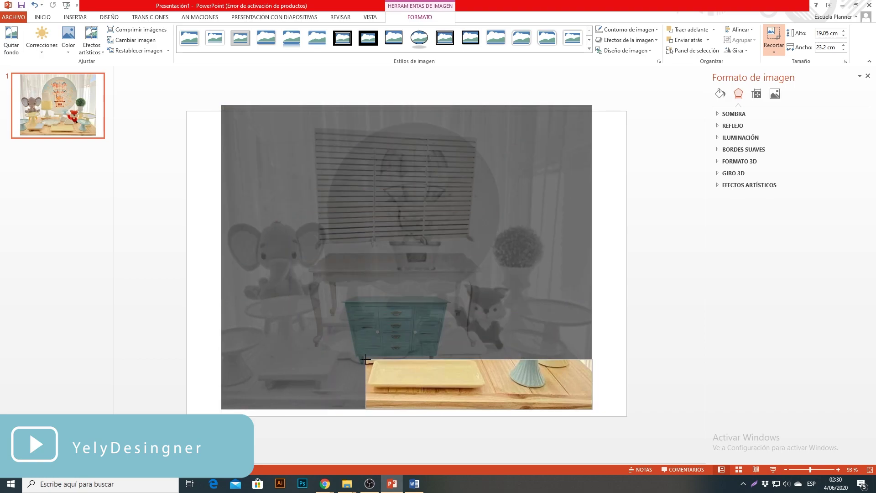
pyautogui.moveTo(365, 358); pyautogui.dragTo(366, 359)
pyautogui.moveTo(552, 406); pyautogui.dragTo(487, 387)
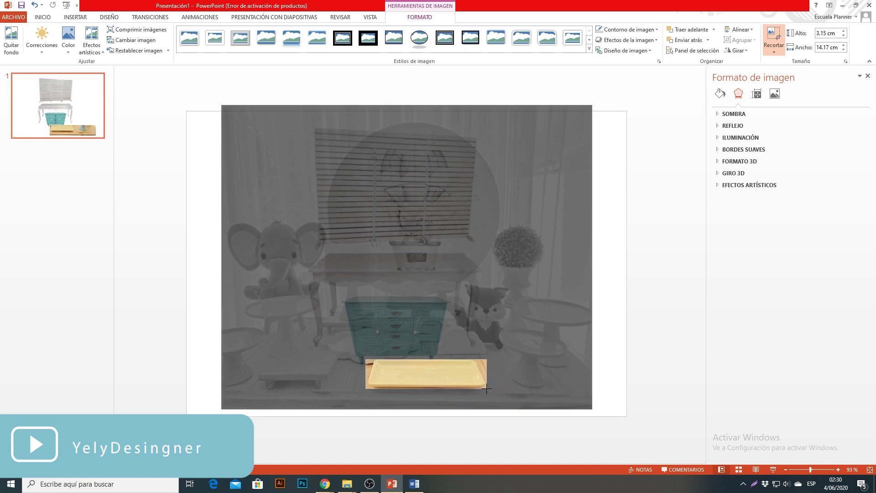
pyautogui.click(618, 374)
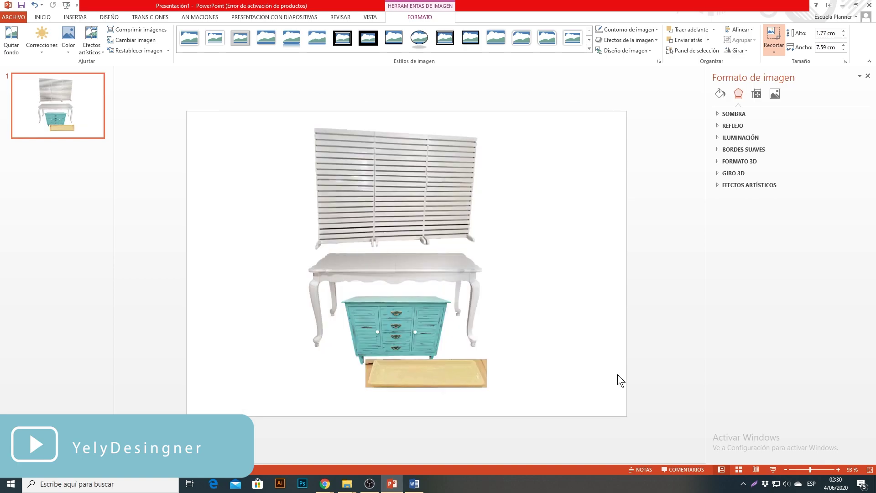
pyautogui.moveTo(471, 386)
pyautogui.mouseDown()
pyautogui.moveTo(451, 319)
pyautogui.moveTo(647, 370)
pyautogui.mouseUp()
pyautogui.moveTo(636, 317); pyautogui.dragTo(558, 337)
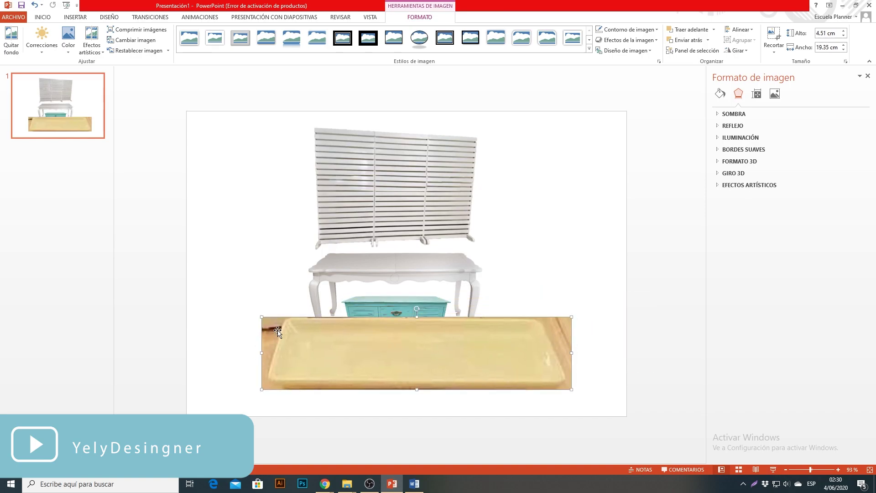
# Remove the tray's background: widen the marquee, keep its lower edge, and remove the second tray behind
pyautogui.click(11, 44)
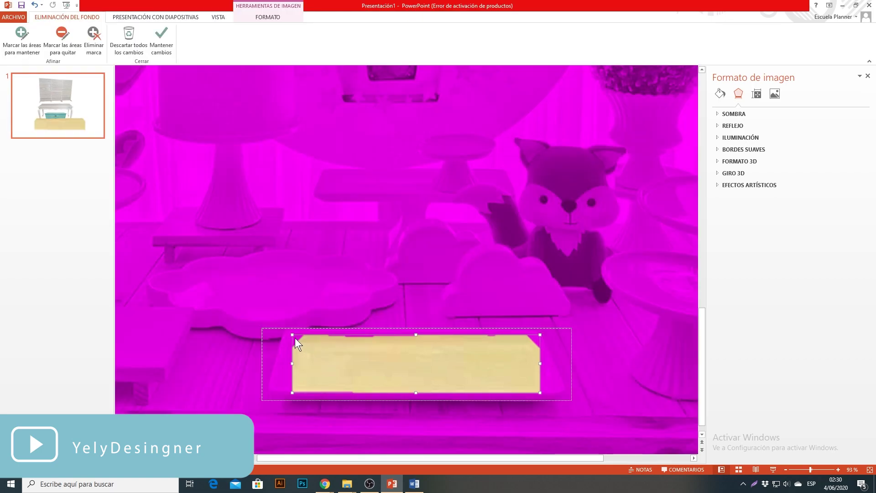
pyautogui.moveTo(292, 335); pyautogui.dragTo(260, 329)
pyautogui.moveTo(539, 393); pyautogui.dragTo(569, 401)
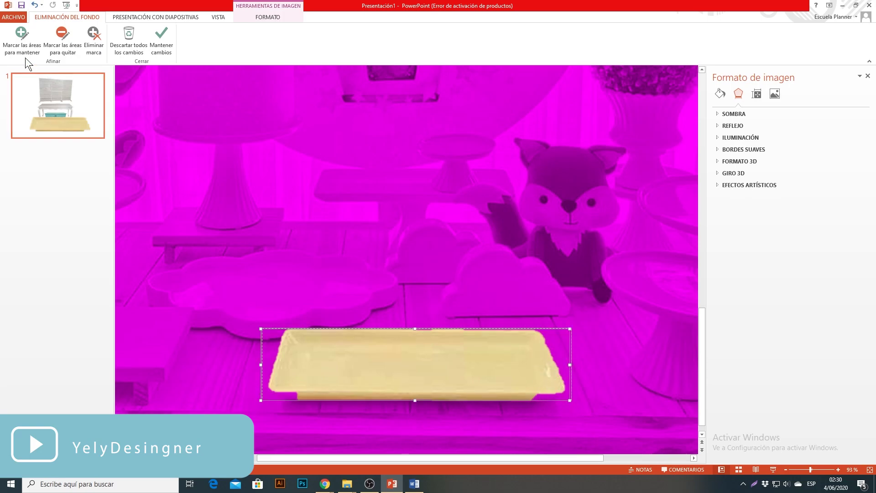
pyautogui.click(22, 40)
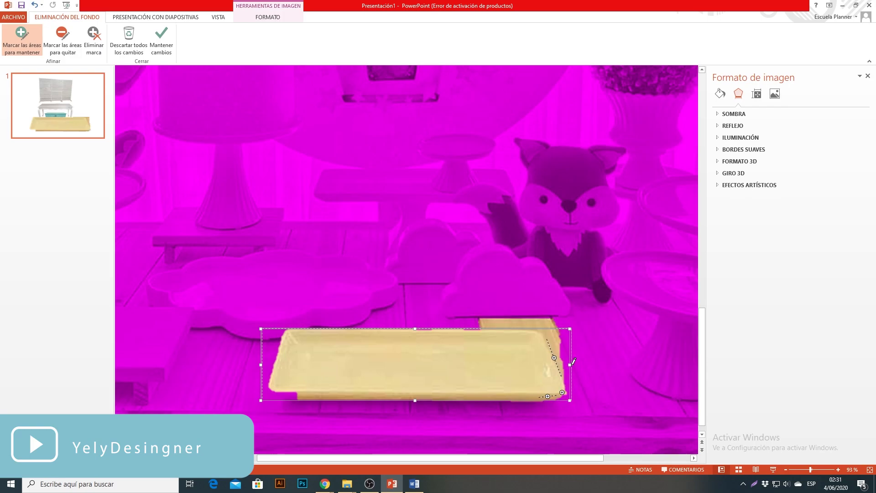
pyautogui.moveTo(285, 387); pyautogui.dragTo(294, 389)
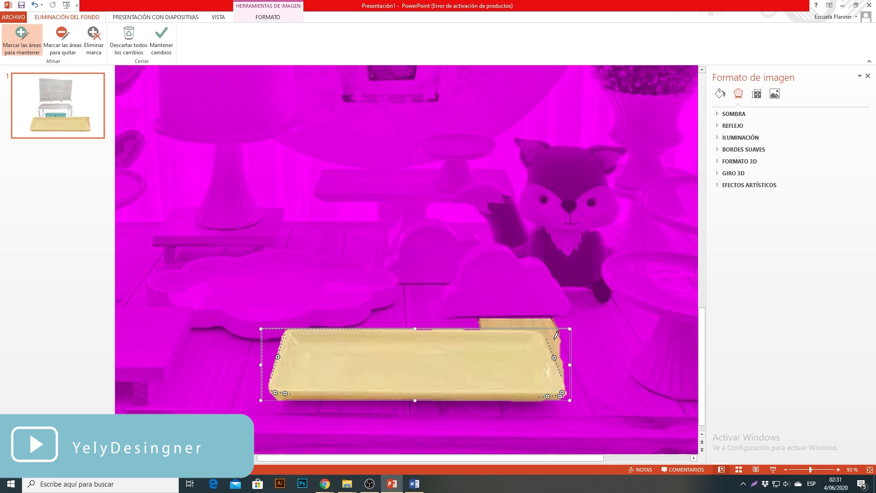
pyautogui.click(62, 39)
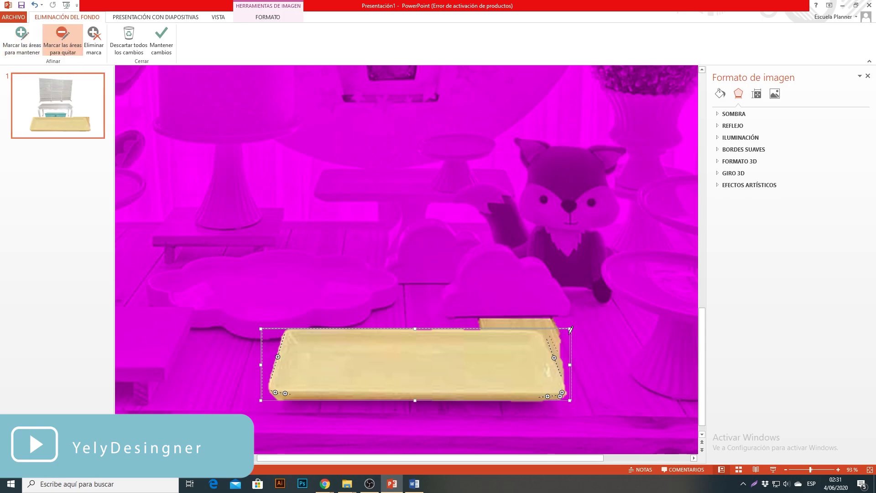
pyautogui.moveTo(549, 338); pyautogui.dragTo(558, 351)
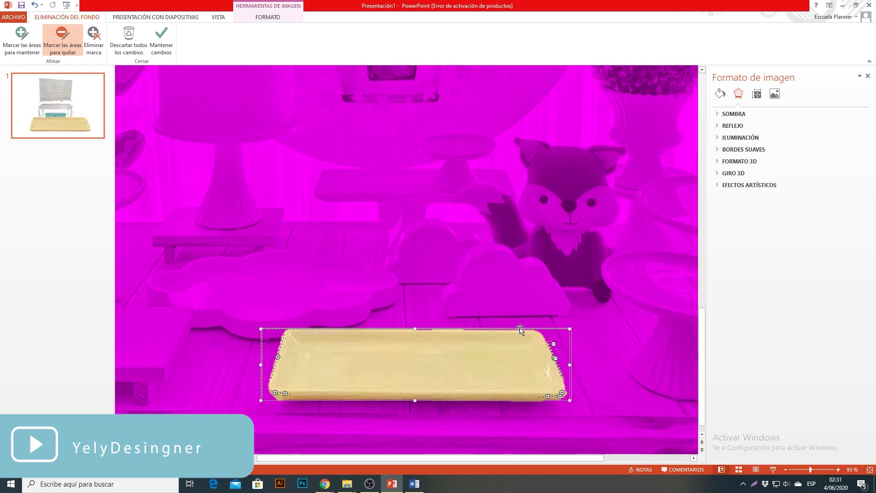
# Apply the tray's background removal and shrink it onto the white tabletop
pyautogui.click(161, 39)
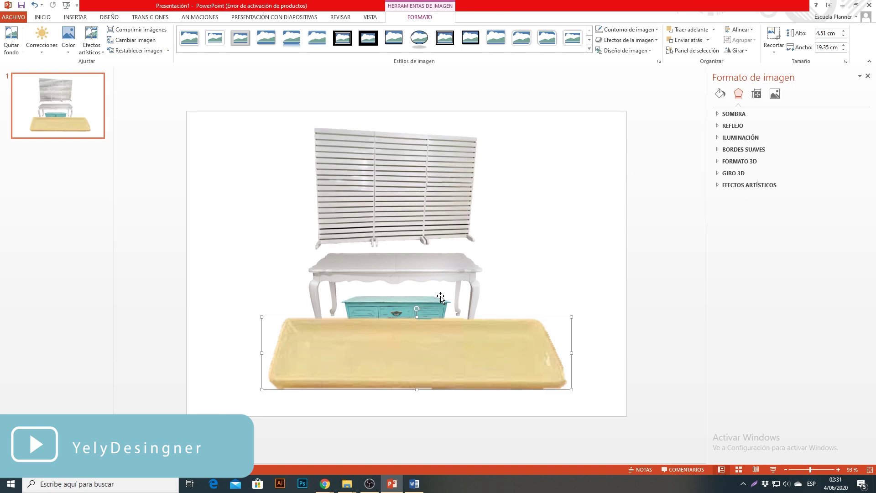
pyautogui.moveTo(571, 389)
pyautogui.mouseDown()
pyautogui.moveTo(312, 328)
pyautogui.moveTo(390, 270)
pyautogui.mouseUp()
pyautogui.click(388, 122)
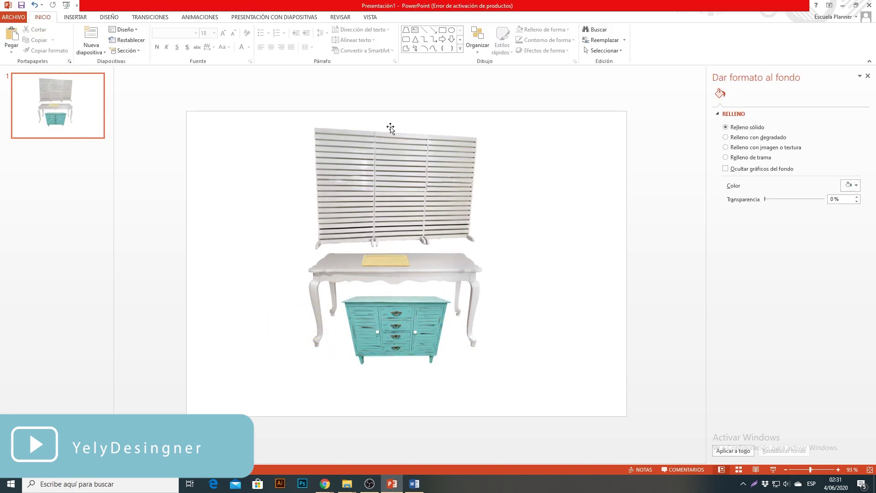
# Insert the white cake-stand photo from the picture files
pyautogui.click(77, 17)
pyautogui.click(71, 49)
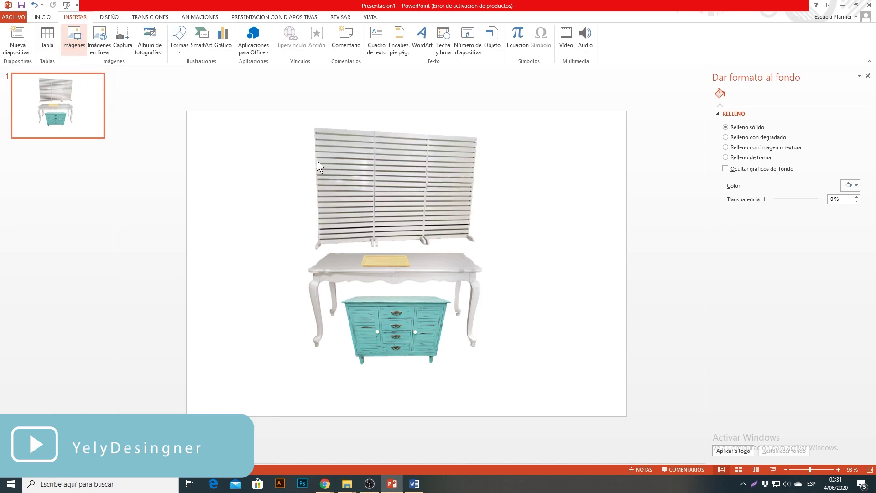
pyautogui.click(667, 433)
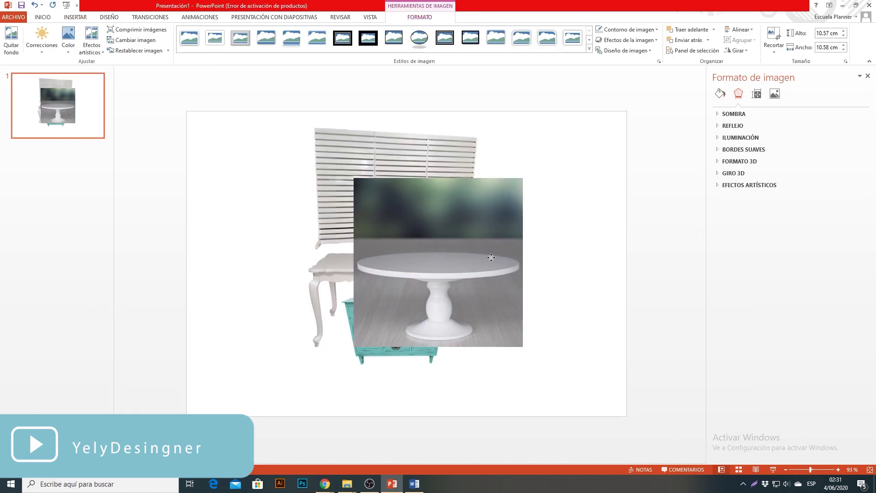
# Crop the blurry top and bottom edge off the cake-stand photo and shift it up-left
pyautogui.click(773, 36)
pyautogui.moveTo(495, 179); pyautogui.dragTo(496, 251)
pyautogui.moveTo(497, 343); pyautogui.dragTo(498, 338)
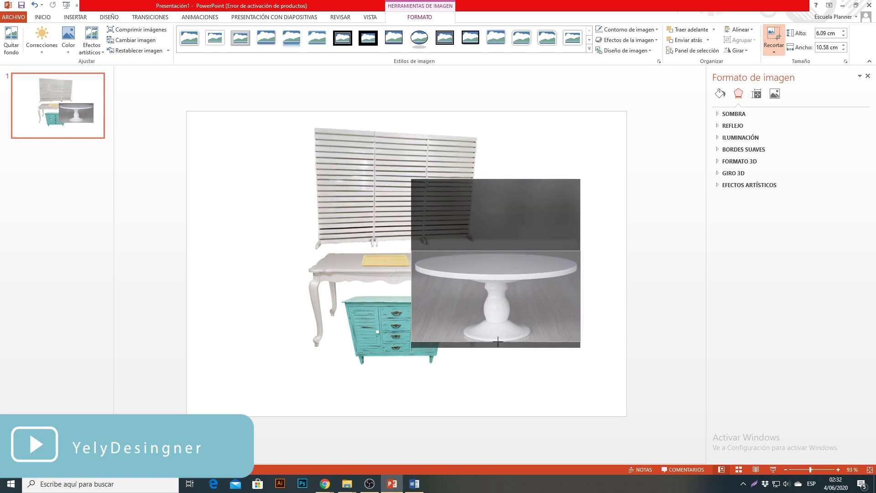
pyautogui.click(608, 297)
pyautogui.moveTo(546, 292); pyautogui.dragTo(529, 287)
# Remove the cake stand's background, with the kept area widened to the whole stand
pyautogui.click(12, 41)
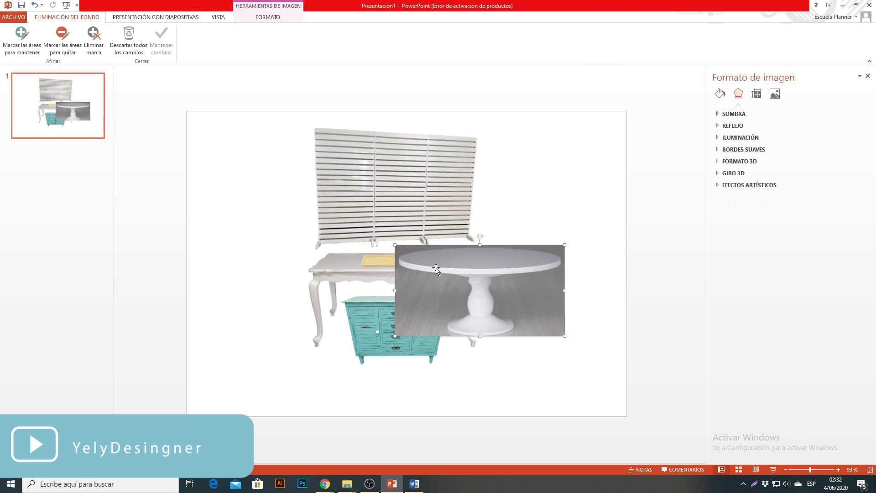
pyautogui.moveTo(536, 327); pyautogui.dragTo(564, 337)
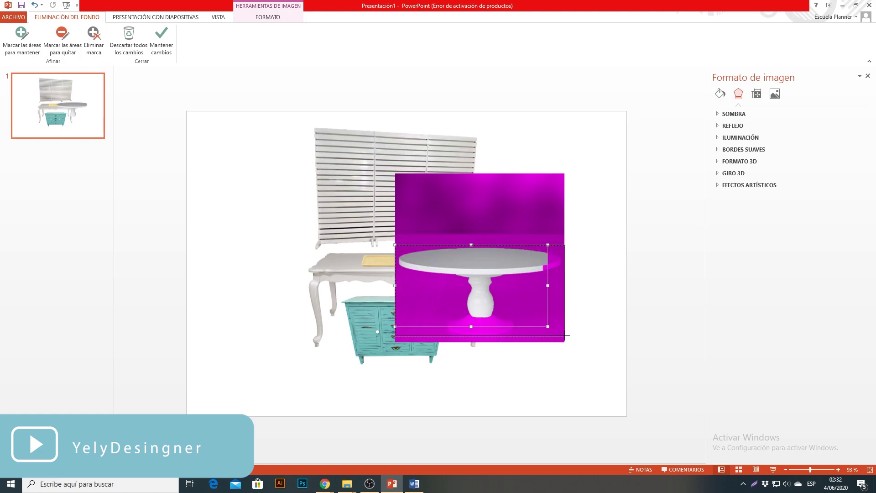
pyautogui.keyDown('ctrl'); pyautogui.scroll(5, 626, 258); pyautogui.keyUp('ctrl')
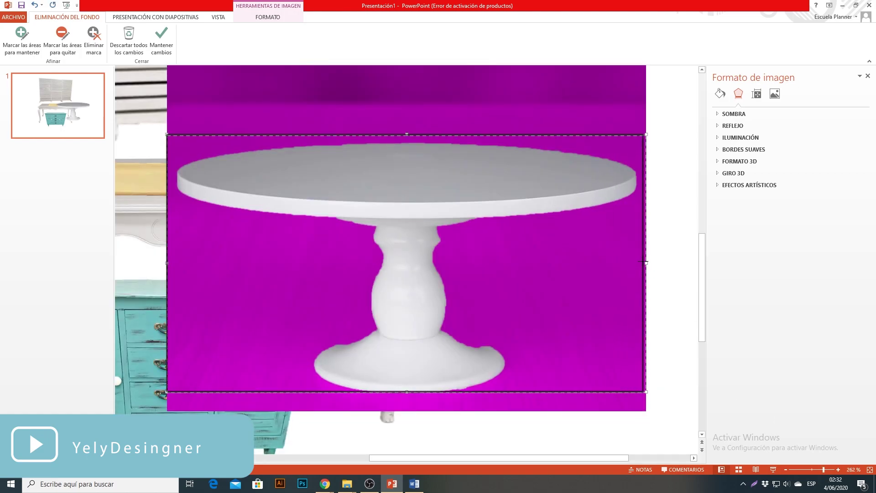
pyautogui.moveTo(626, 258); pyautogui.dragTo(655, 203)
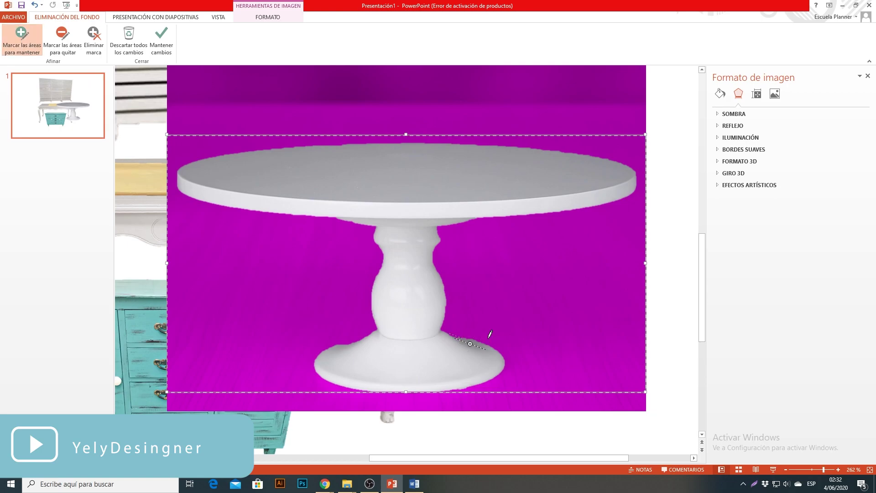
pyautogui.scroll(-15, 555, 308)
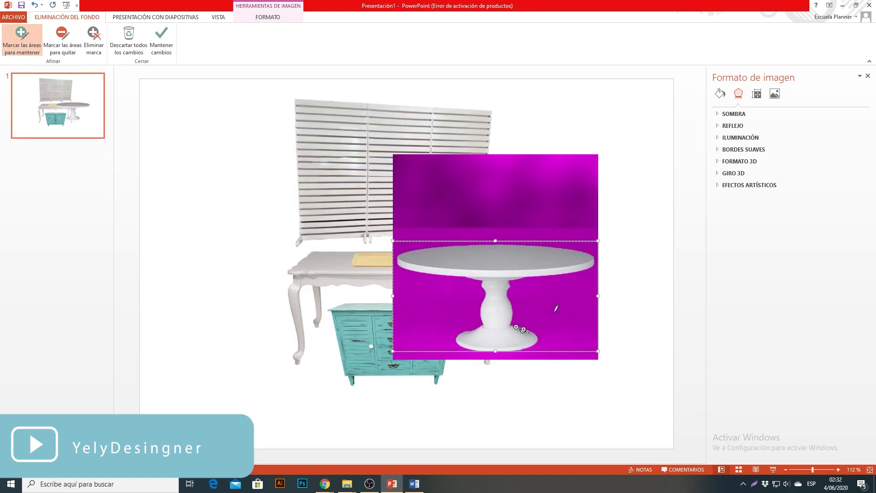
pyautogui.click(161, 41)
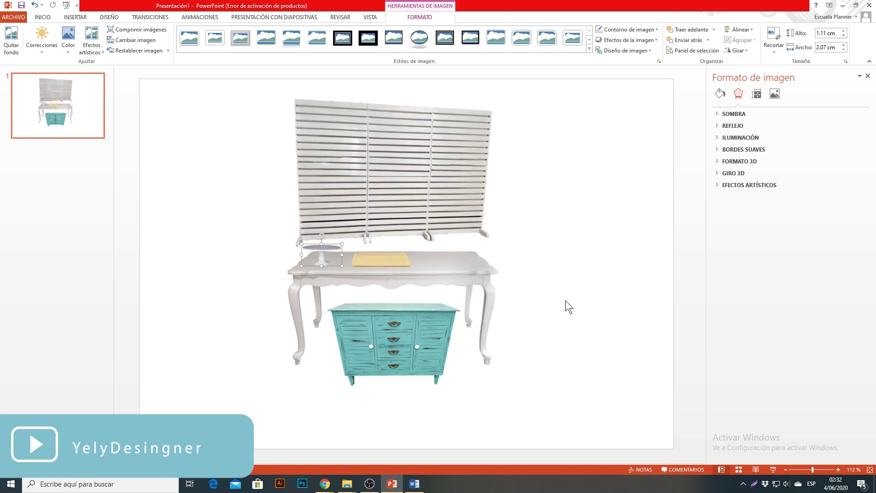
pyautogui.click(568, 306)
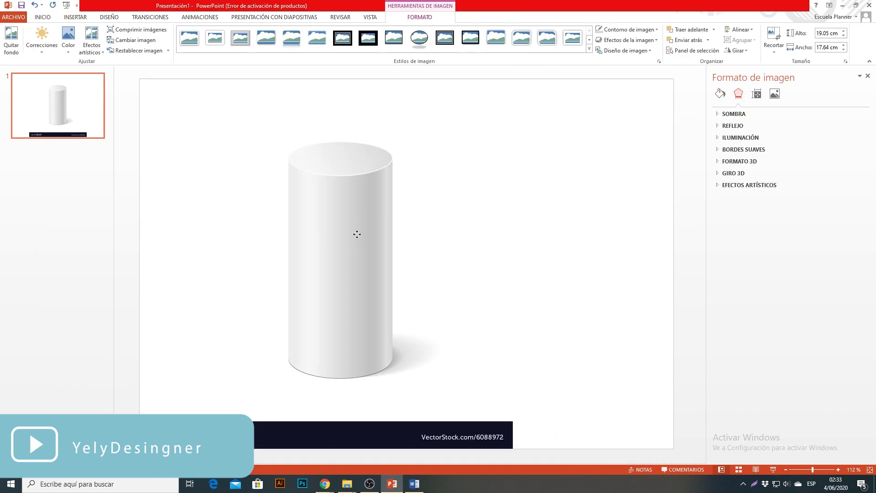
# Crop the cylinder picture down to just the white cylinder, trimming all empty margins
pyautogui.click(774, 36)
pyautogui.moveTo(346, 76); pyautogui.dragTo(347, 136)
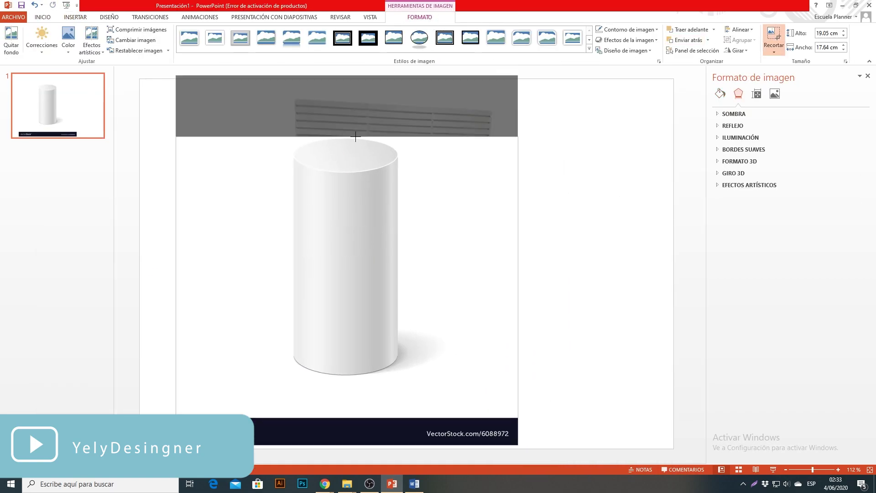
pyautogui.moveTo(361, 389); pyautogui.dragTo(347, 376)
pyautogui.moveTo(518, 260); pyautogui.dragTo(405, 260)
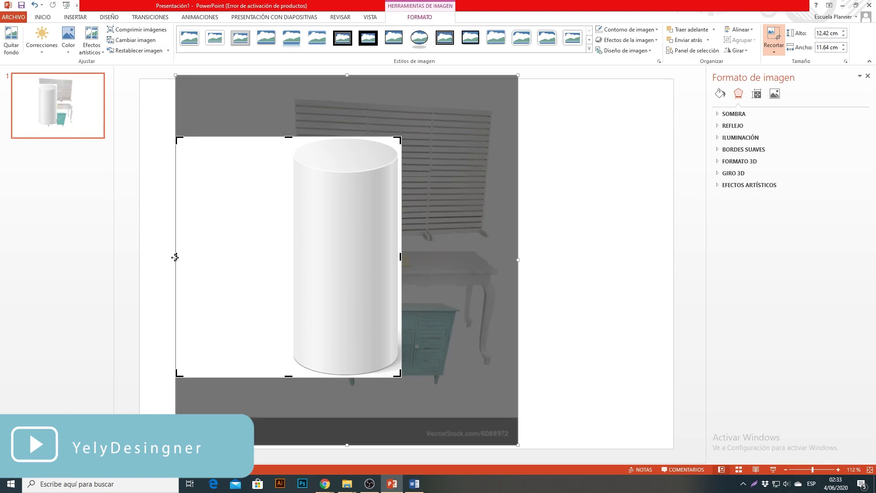
pyautogui.moveTo(176, 257); pyautogui.dragTo(293, 257)
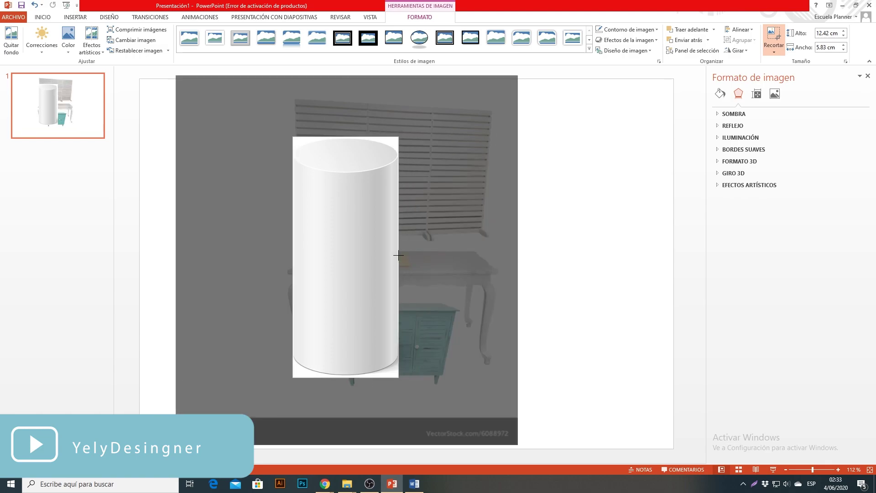
pyautogui.moveTo(405, 254)
pyautogui.mouseDown()
pyautogui.moveTo(398, 254)
pyautogui.moveTo(404, 269)
pyautogui.mouseUp()
pyautogui.click(603, 310)
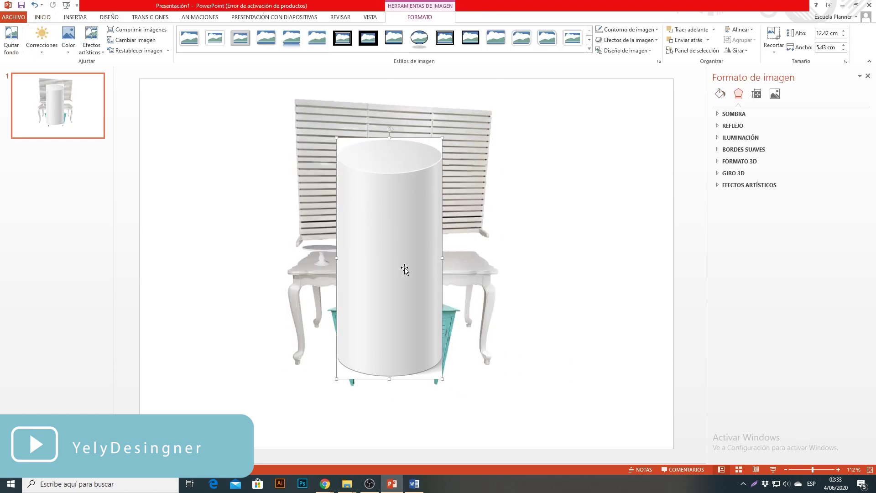
# Remove the cylinder's background, marking its left side as an area to keep
pyautogui.click(12, 41)
pyautogui.scroll(8, 384, 154)
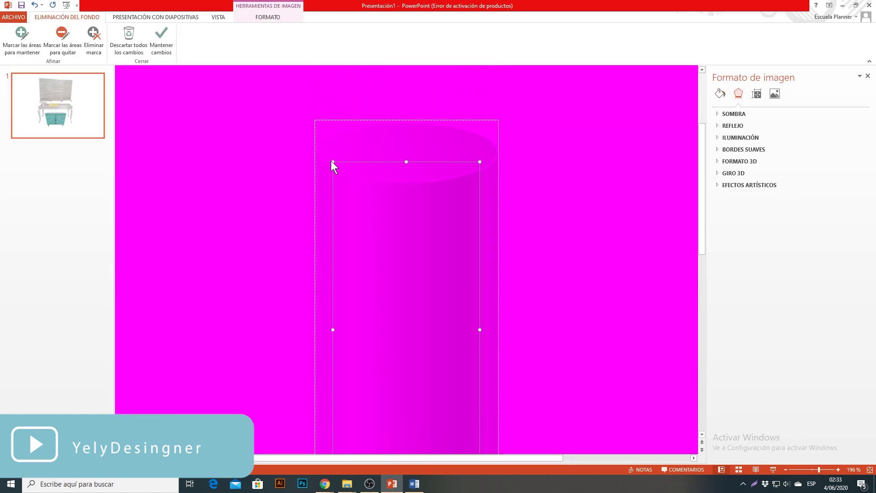
pyautogui.moveTo(333, 161); pyautogui.dragTo(315, 119)
pyautogui.moveTo(480, 308); pyautogui.dragTo(498, 308)
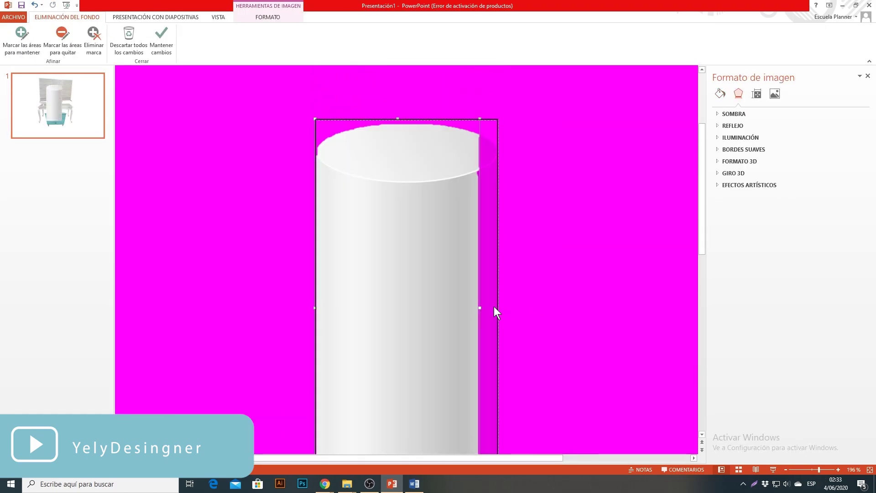
pyautogui.scroll(-3, 474, 319)
pyautogui.moveTo(406, 420); pyautogui.dragTo(405, 394)
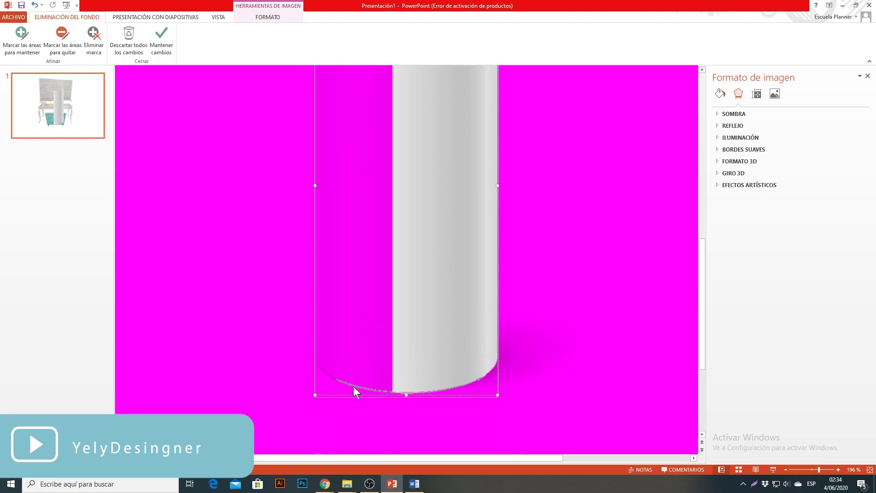
pyautogui.scroll(5, 414, 259)
pyautogui.scroll(5, 407, 183)
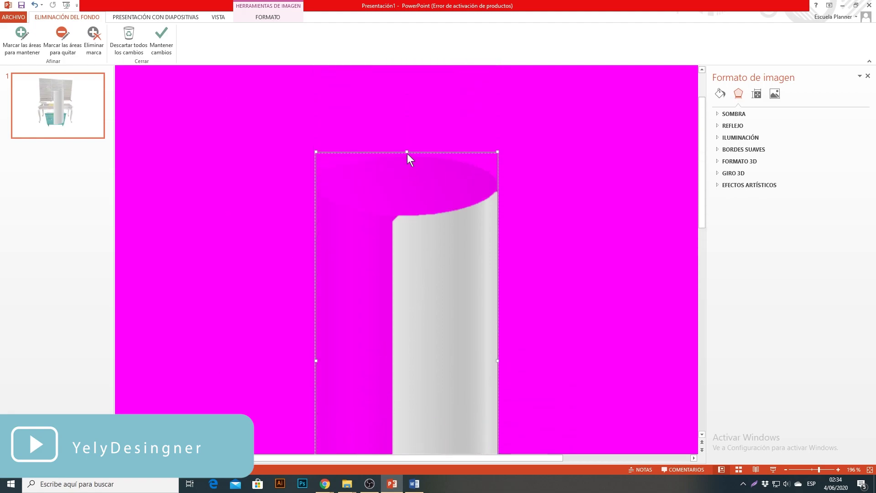
pyautogui.scroll(-3, 449, 230)
pyautogui.click(21, 40)
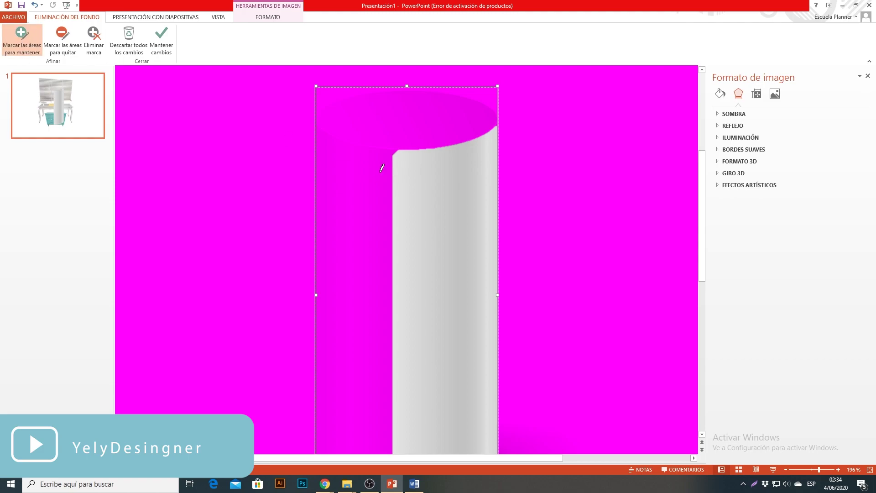
pyautogui.moveTo(814, 469); pyautogui.dragTo(812, 470)
pyautogui.moveTo(360, 354); pyautogui.dragTo(358, 358)
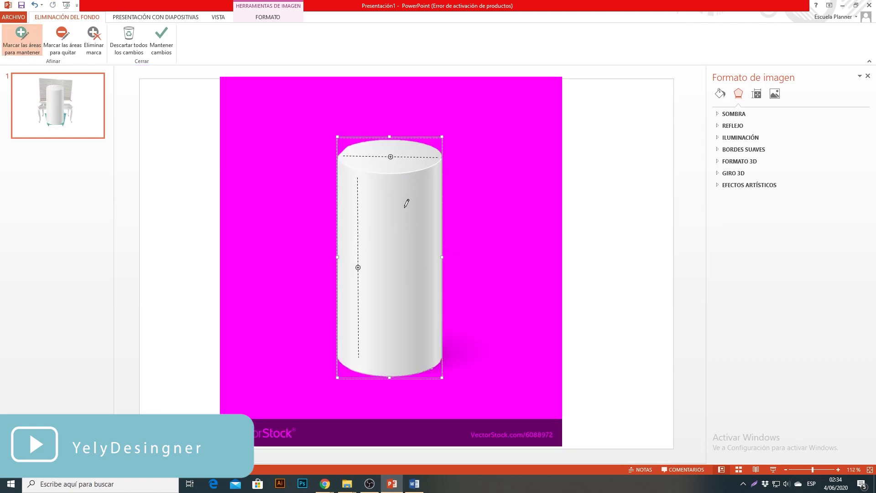
pyautogui.click(162, 48)
# Shrink the cylinder pedestal and place it to the right of the table
pyautogui.moveTo(338, 137); pyautogui.dragTo(379, 235)
pyautogui.moveTo(420, 305)
pyautogui.mouseDown()
pyautogui.moveTo(537, 306)
pyautogui.moveTo(541, 297)
pyautogui.mouseUp()
pyautogui.click(497, 230)
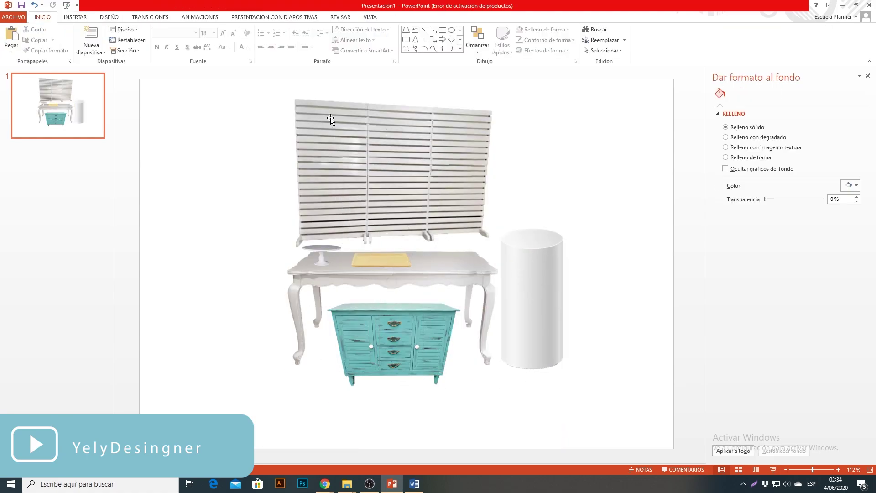
pyautogui.click(63, 20)
# Paste the crystal cake-stand picture and keep its whole body plus both hanging crystals
pyautogui.hotkey('ctrl', 'v')
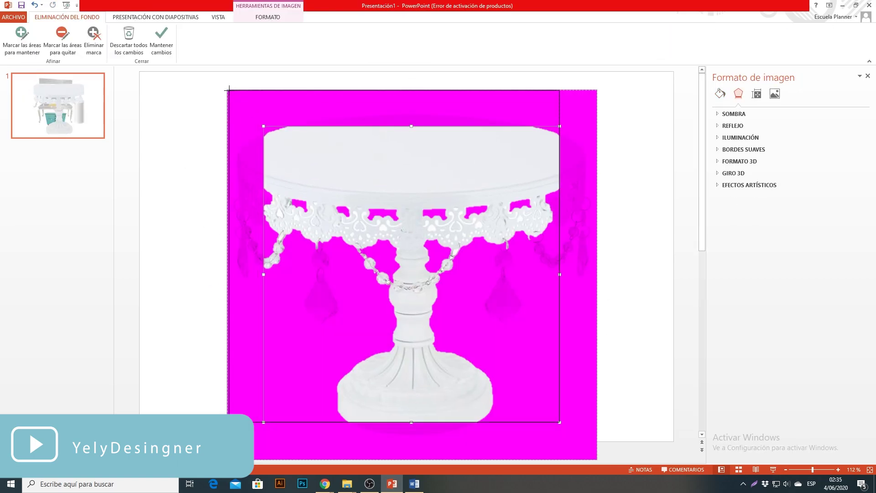
pyautogui.moveTo(228, 89); pyautogui.dragTo(228, 85)
pyautogui.moveTo(559, 422); pyautogui.dragTo(597, 450)
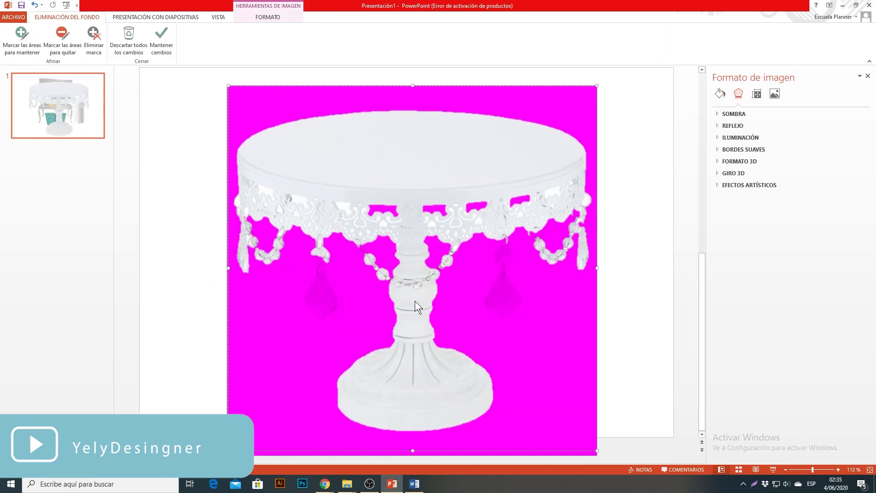
pyautogui.moveTo(503, 280); pyautogui.dragTo(503, 311)
pyautogui.click(502, 257)
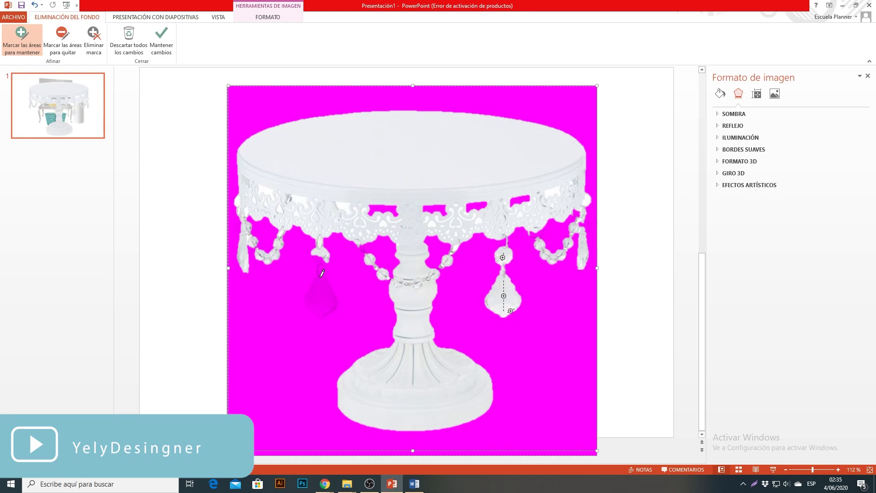
pyautogui.moveTo(320, 274); pyautogui.dragTo(322, 317)
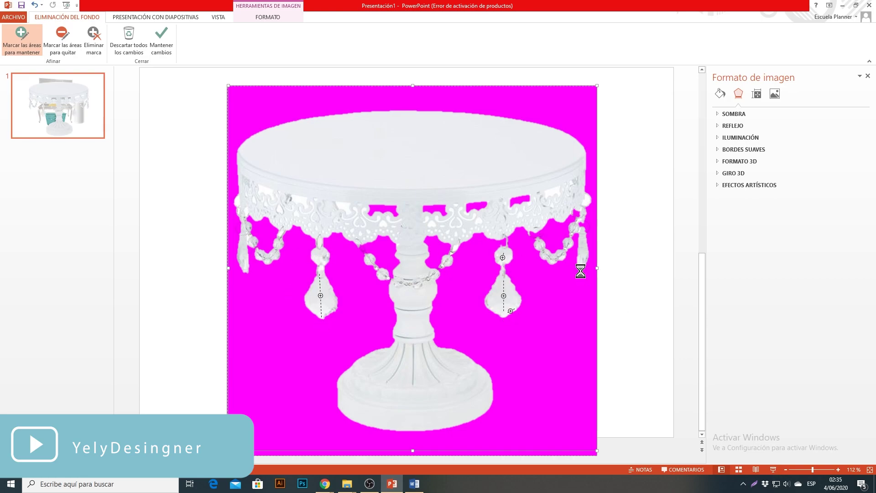
# Keep the background removal and shrink the cake stand onto the table's right side
pyautogui.scroll(1, 384, 210)
pyautogui.press('shift')
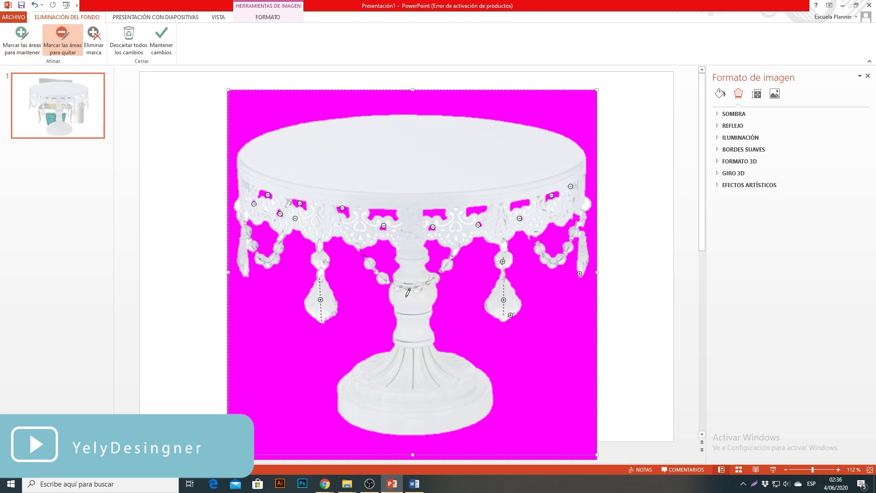
pyautogui.press('Escape')
pyautogui.moveTo(270, 127)
pyautogui.mouseDown()
pyautogui.moveTo(665, 265)
pyautogui.moveTo(611, 322)
pyautogui.moveTo(458, 238)
pyautogui.moveTo(456, 249)
pyautogui.mouseUp()
# Insert the gold candle holder, remove its background including the base, and place it on the table's left
pyautogui.click(75, 17)
pyautogui.click(74, 38)
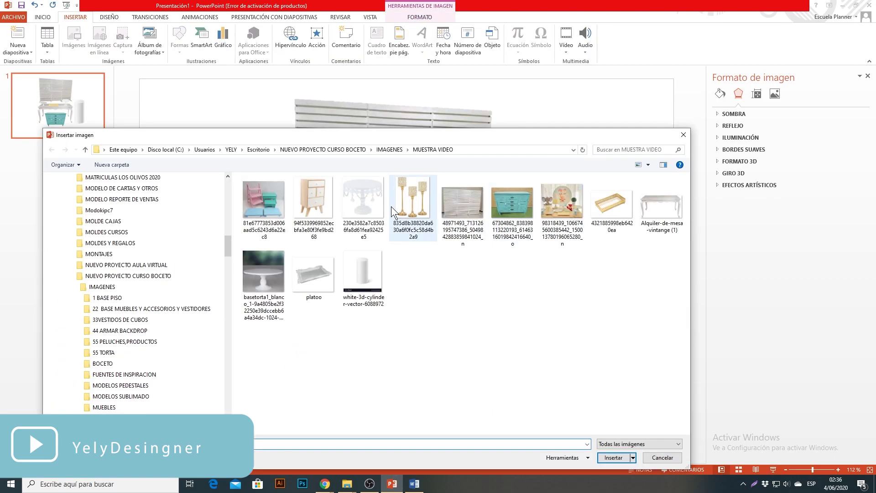
pyautogui.doubleClick(391, 206)
pyautogui.moveTo(371, 227); pyautogui.dragTo(274, 218)
pyautogui.click(11, 38)
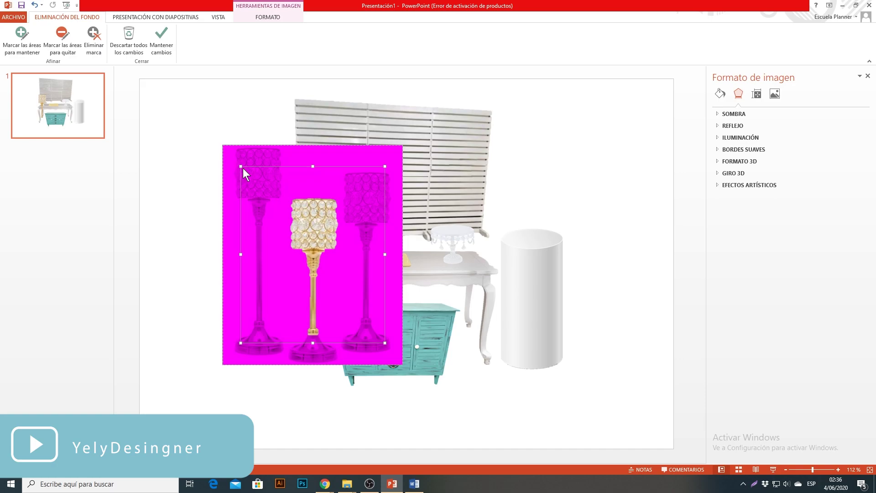
pyautogui.moveTo(312, 342); pyautogui.dragTo(313, 365)
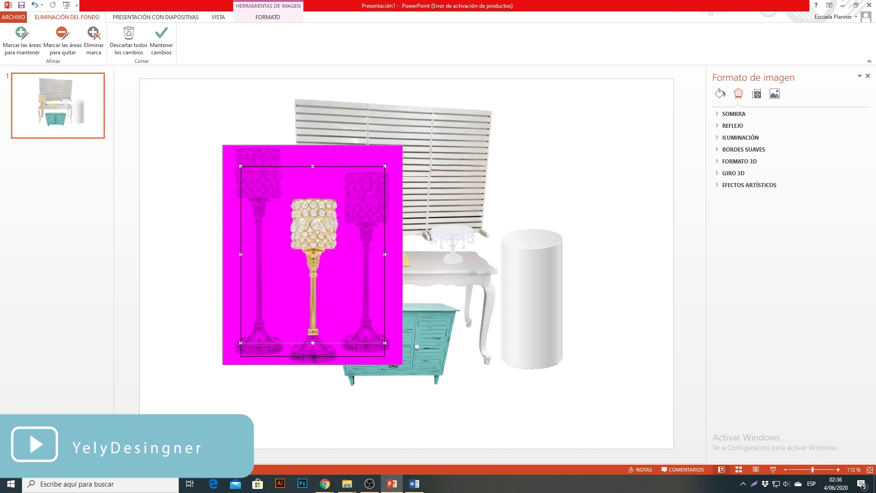
pyautogui.click(160, 46)
pyautogui.moveTo(222, 365); pyautogui.dragTo(283, 258)
pyautogui.moveTo(427, 214); pyautogui.dragTo(345, 219)
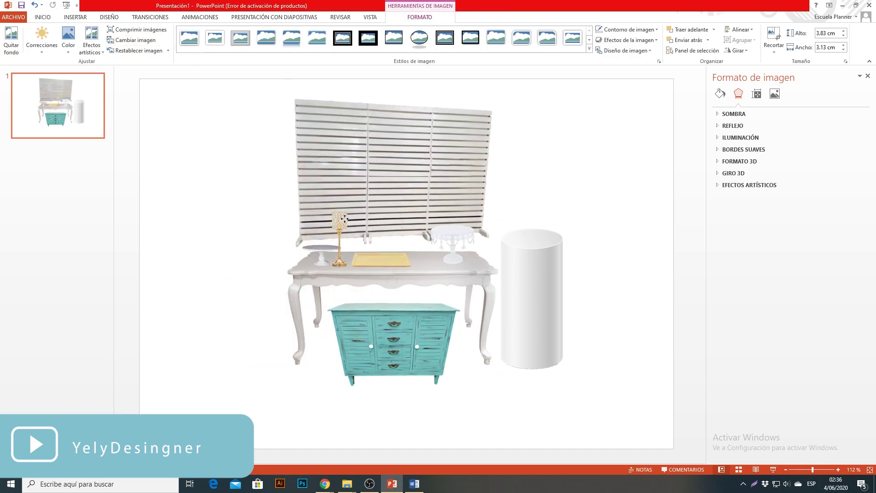
# Insert the platoo silver tray picture and shrink it onto the table
pyautogui.click(75, 17)
pyautogui.click(74, 38)
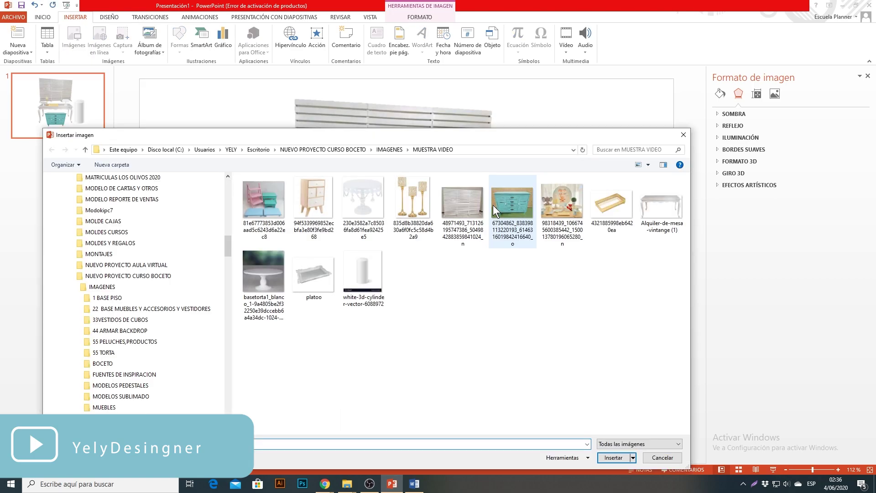
pyautogui.click(316, 264)
pyautogui.click(613, 457)
pyautogui.moveTo(391, 251); pyautogui.dragTo(417, 253)
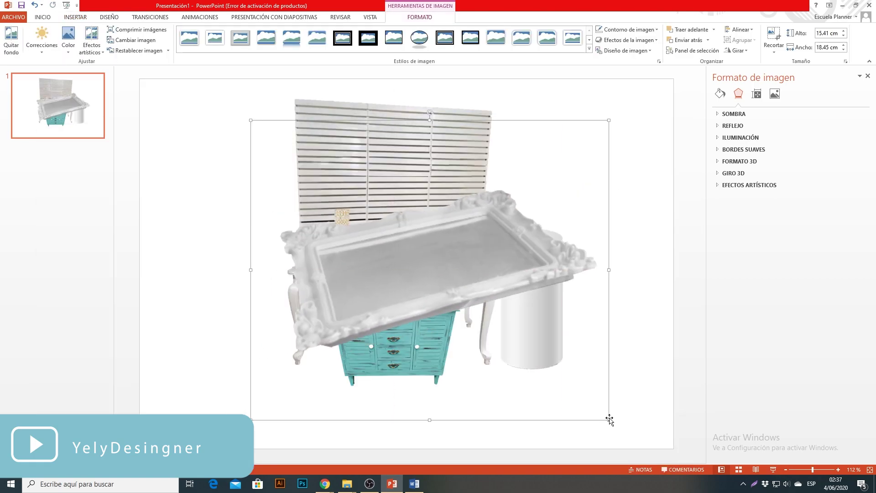
pyautogui.moveTo(609, 419)
pyautogui.mouseDown()
pyautogui.moveTo(310, 162)
pyautogui.moveTo(424, 276)
pyautogui.mouseUp()
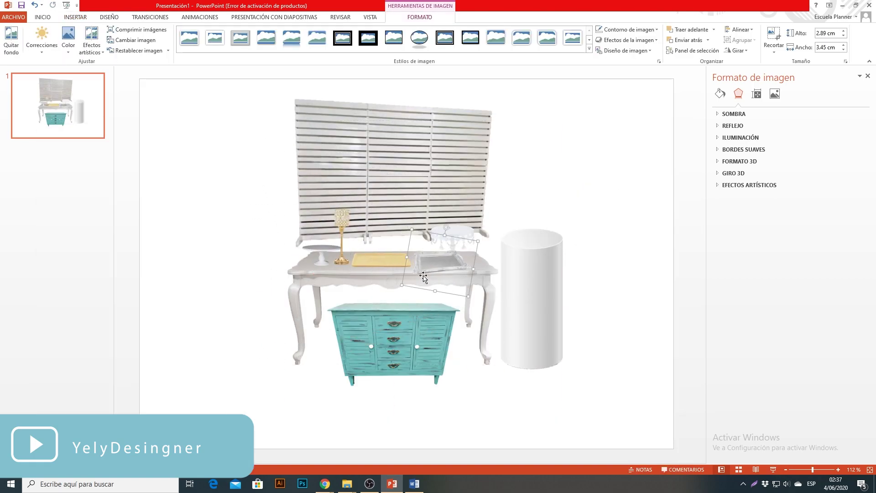
pyautogui.click(538, 215)
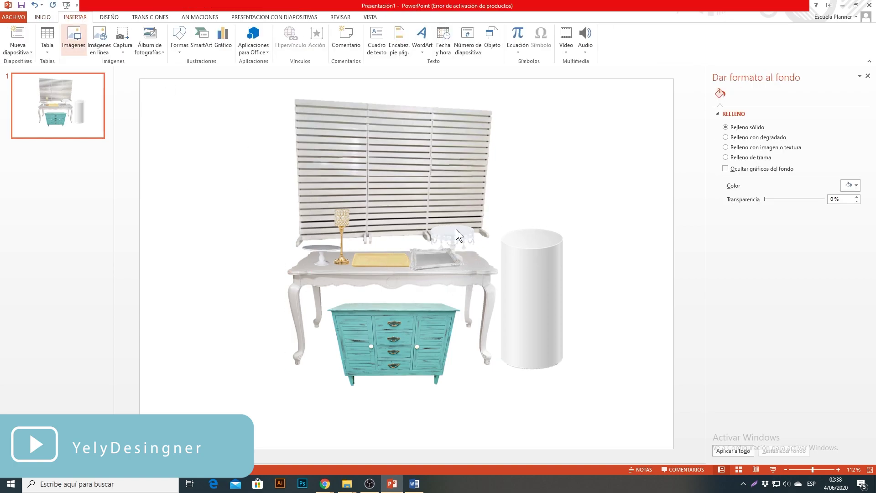
# Insert the glass jar picture, shrink it and place it beside the cylinder
pyautogui.click(74, 39)
pyautogui.click(286, 279)
pyautogui.click(613, 457)
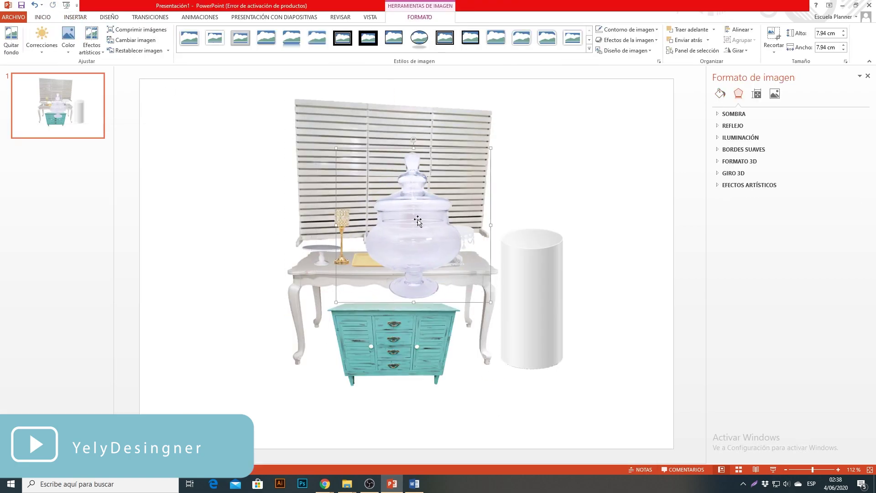
pyautogui.moveTo(490, 302)
pyautogui.mouseDown()
pyautogui.moveTo(386, 198)
pyautogui.moveTo(489, 245)
pyautogui.mouseUp()
pyautogui.click(336, 83)
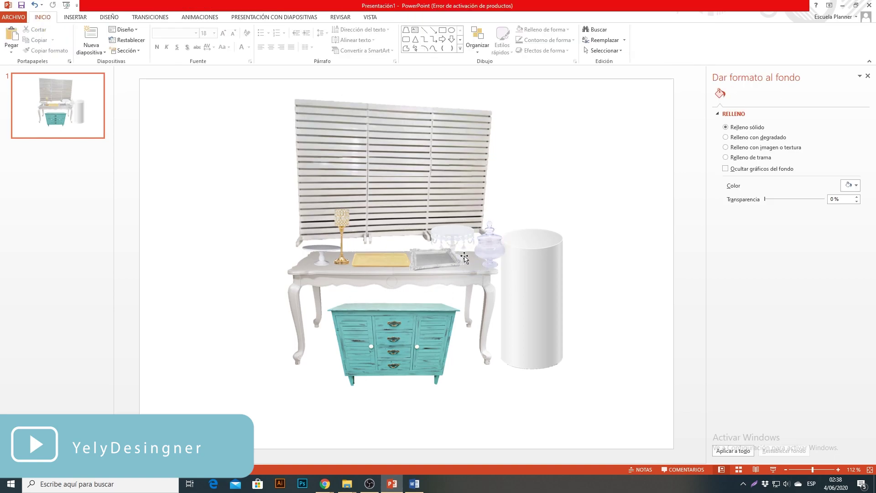
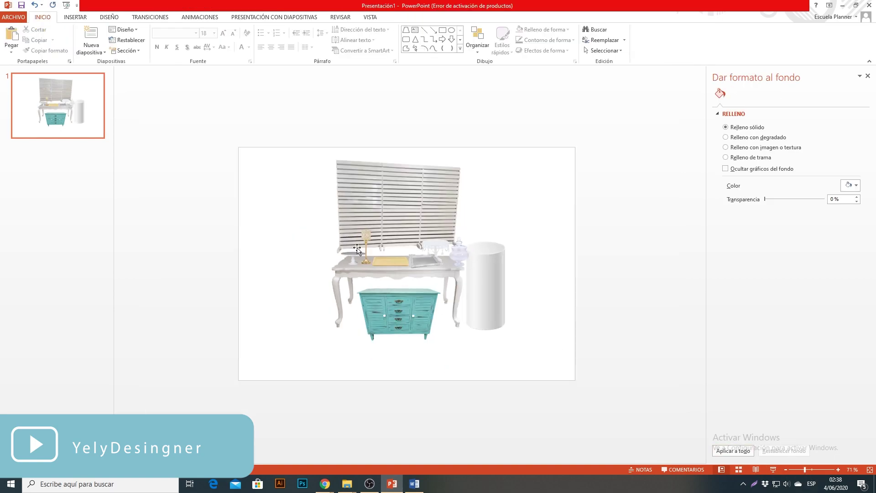
# Move the cylinder, dresser, table and decor items off the slide to the right
pyautogui.moveTo(477, 268); pyautogui.dragTo(607, 269)
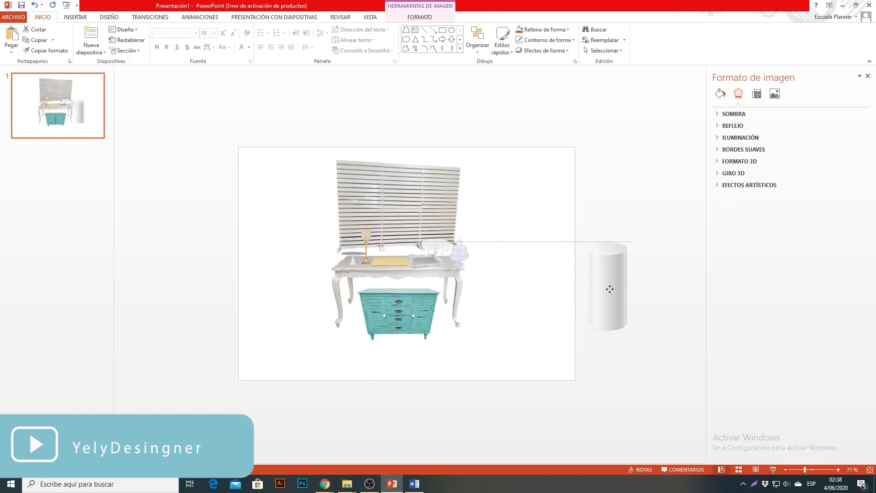
pyautogui.moveTo(398, 304)
pyautogui.mouseDown()
pyautogui.moveTo(616, 361)
pyautogui.moveTo(623, 351)
pyautogui.mouseUp()
pyautogui.moveTo(356, 273); pyautogui.dragTo(594, 210)
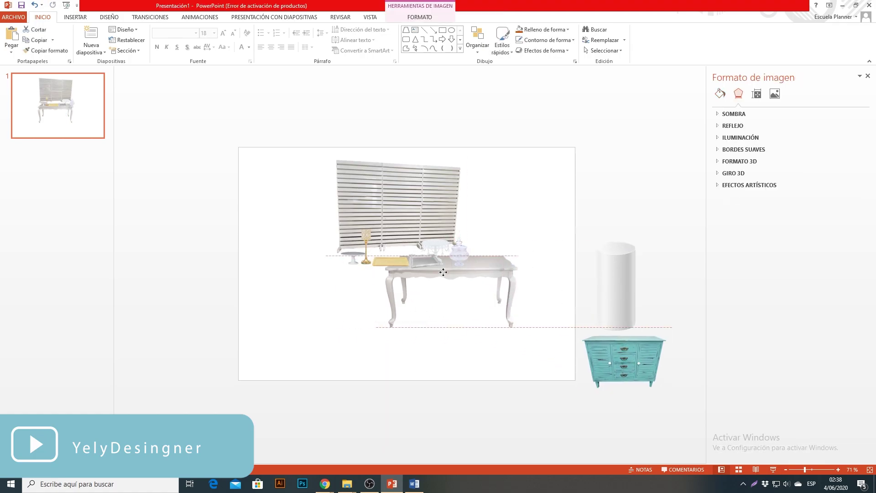
pyautogui.moveTo(414, 186); pyautogui.dragTo(401, 112)
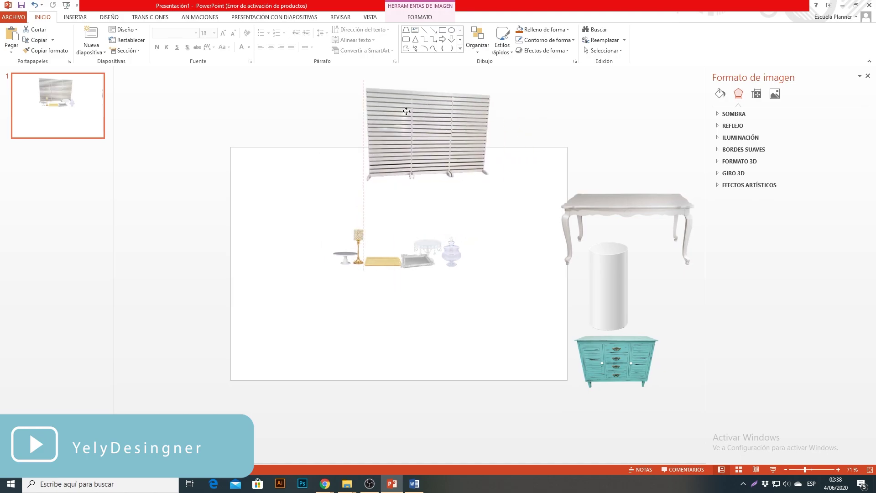
pyautogui.moveTo(319, 228); pyautogui.dragTo(484, 301)
pyautogui.moveTo(406, 260); pyautogui.dragTo(608, 151)
# Arrange the gold lamp, cake stand and cylinder off-slide, and bring the slatted panel back
pyautogui.click(358, 242)
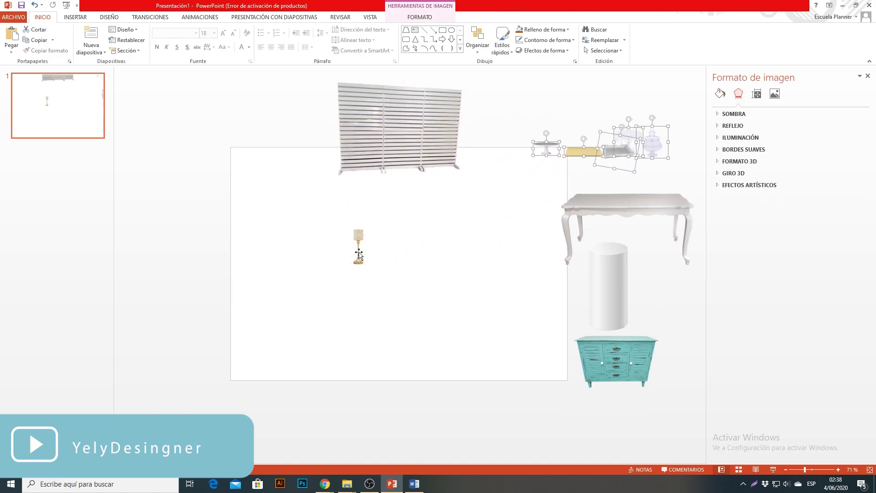
pyautogui.moveTo(359, 242); pyautogui.dragTo(589, 174)
pyautogui.moveTo(385, 121); pyautogui.dragTo(364, 199)
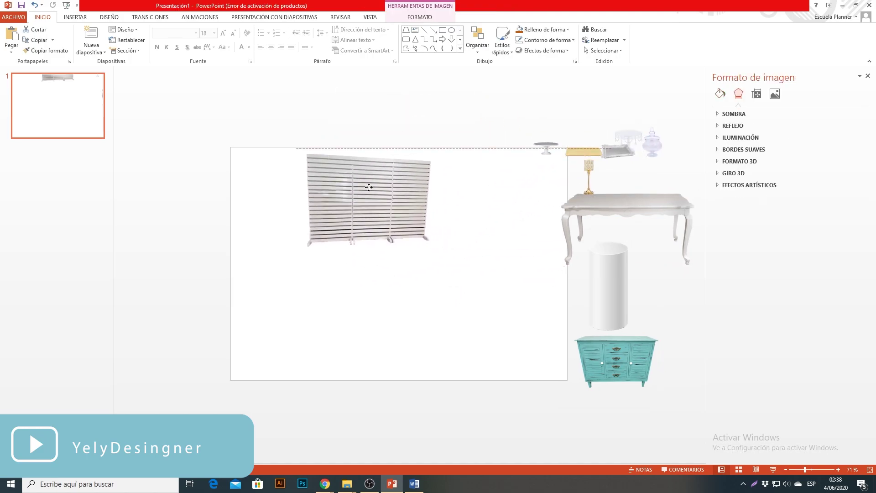
pyautogui.moveTo(548, 146); pyautogui.dragTo(605, 136)
pyautogui.moveTo(596, 180); pyautogui.dragTo(591, 130)
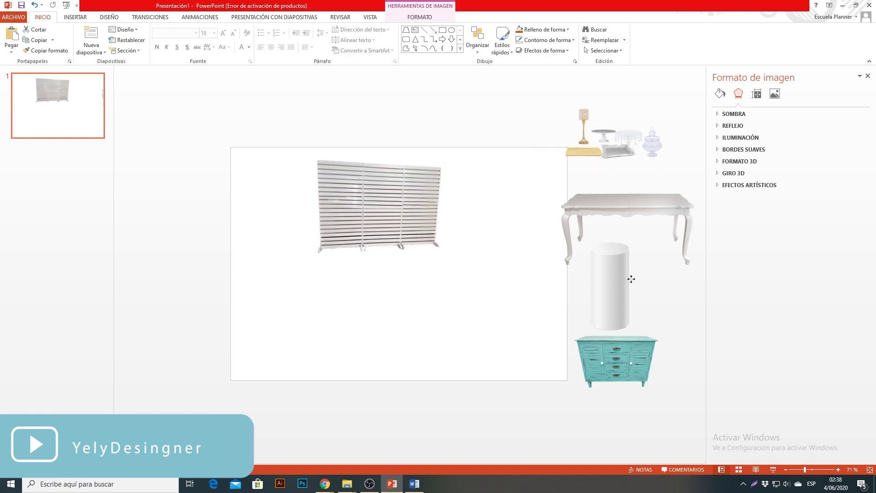
pyautogui.moveTo(615, 283); pyautogui.dragTo(631, 278)
# Lower the slatted panel on the slide and enlarge it from its corner handle
pyautogui.moveTo(364, 190); pyautogui.dragTo(366, 216)
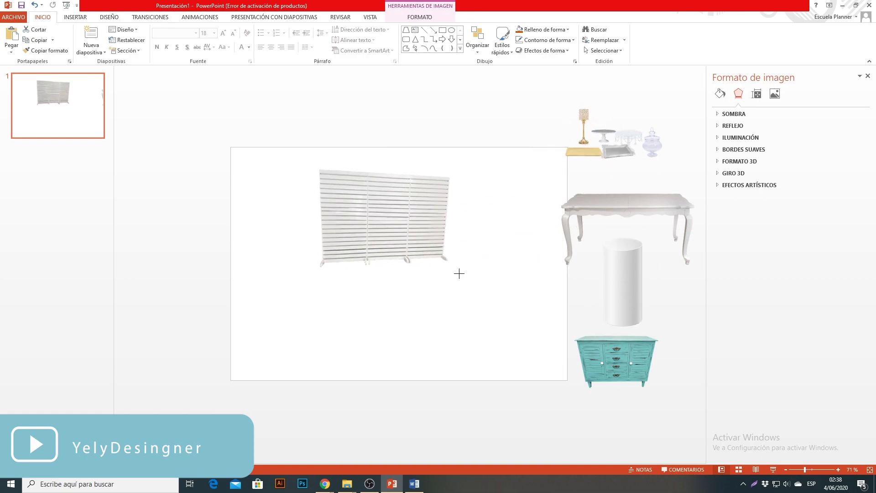
pyautogui.moveTo(448, 261)
pyautogui.mouseDown()
pyautogui.moveTo(491, 311)
pyautogui.moveTo(420, 254)
pyautogui.mouseUp()
pyautogui.click(428, 243)
pyautogui.click(511, 292)
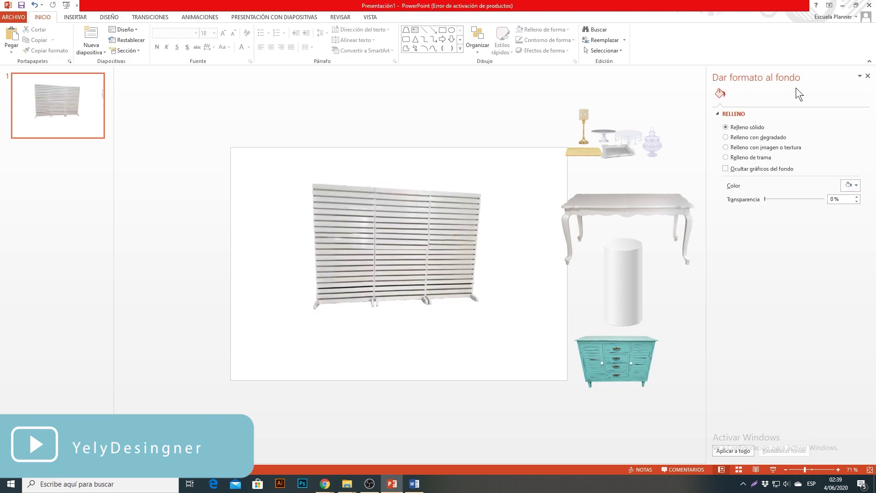
# Close the formatting pane, zoom to 93%, and nudge the slatted panel slightly left
pyautogui.click(868, 75)
pyautogui.click(498, 247)
pyautogui.moveTo(804, 469); pyautogui.dragTo(810, 470)
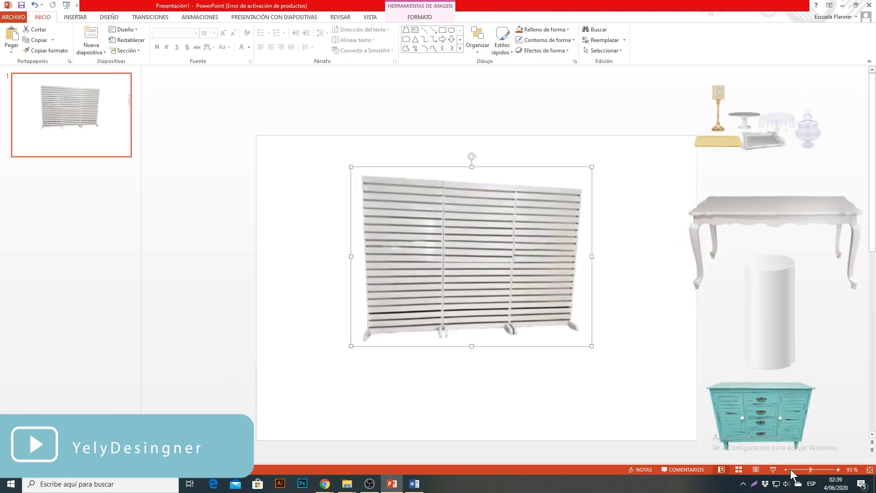
pyautogui.click(603, 398)
pyautogui.moveTo(471, 236); pyautogui.dragTo(469, 236)
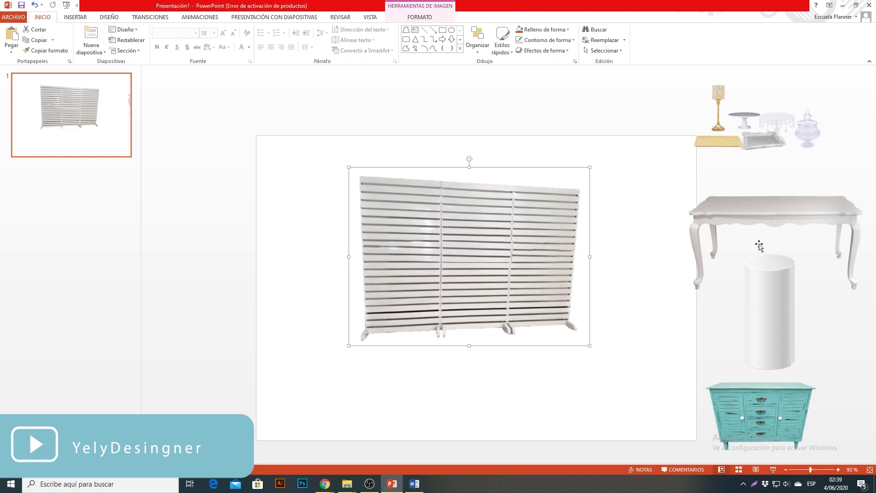
# Bring the white table onto the slide with Traer al frente and centre it before the panel
pyautogui.moveTo(759, 245); pyautogui.dragTo(581, 280)
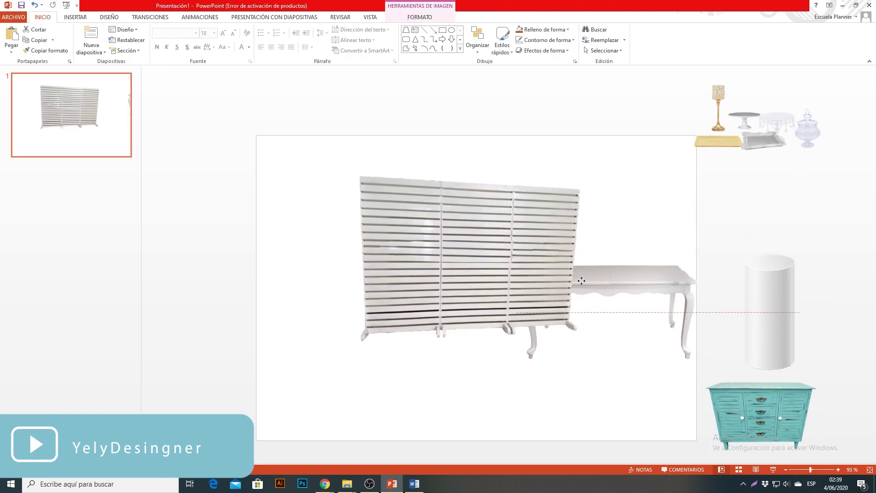
pyautogui.rightClick(642, 271)
pyautogui.moveTo(674, 348)
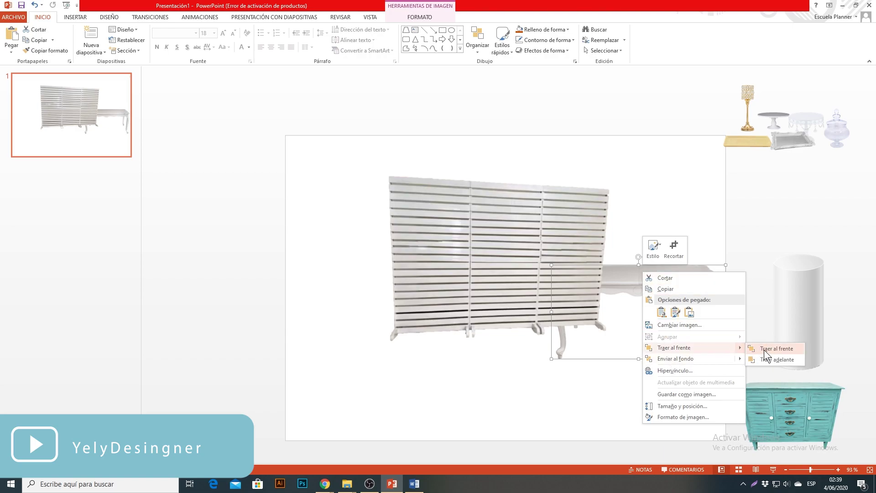
pyautogui.click(768, 348)
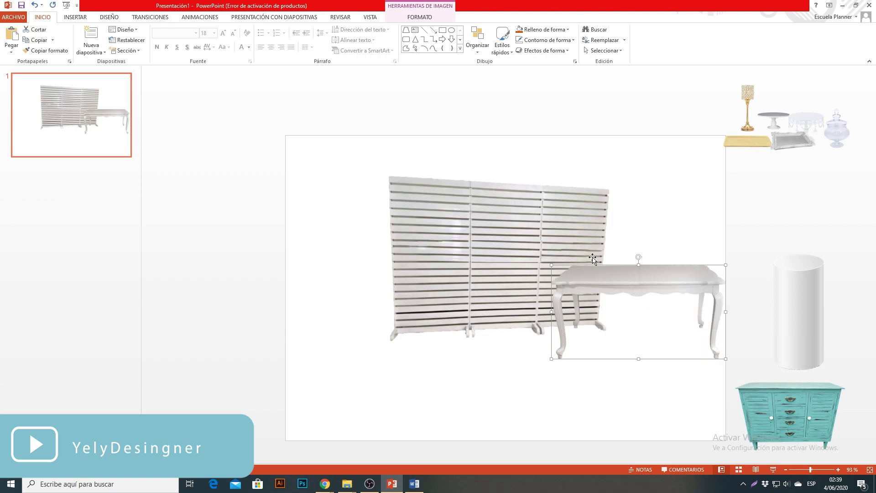
pyautogui.moveTo(613, 274); pyautogui.dragTo(475, 300)
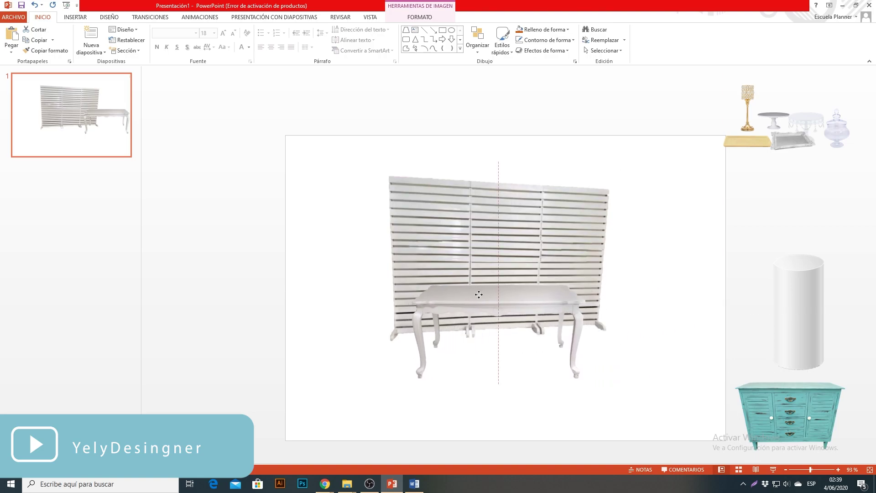
pyautogui.click(622, 290)
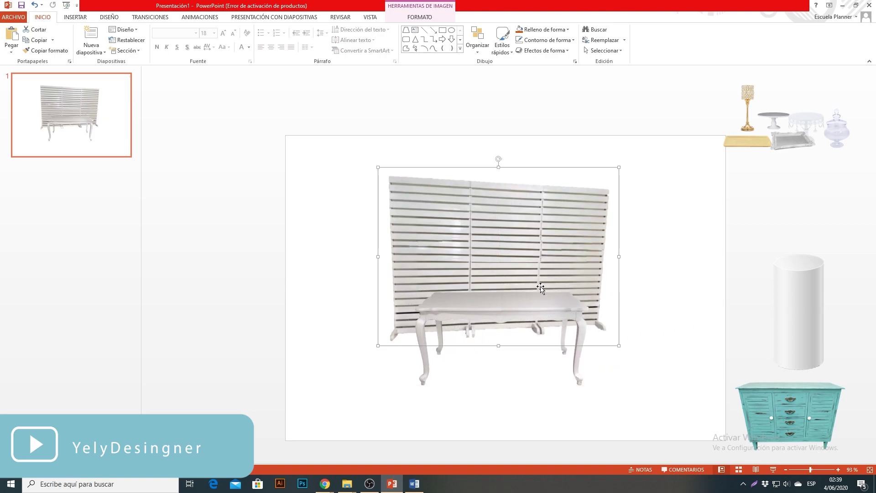
pyautogui.click(628, 290)
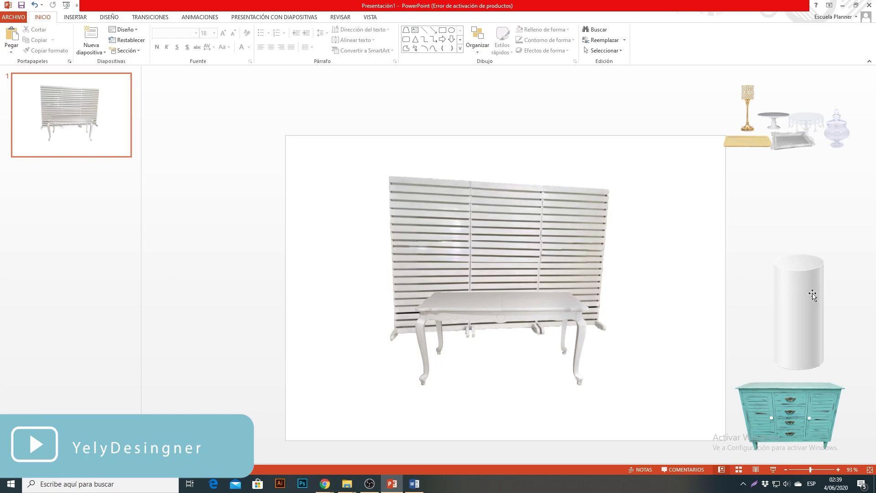
# Place the white cylinder right of the table and make it larger and taller
pyautogui.moveTo(803, 319); pyautogui.dragTo(622, 333)
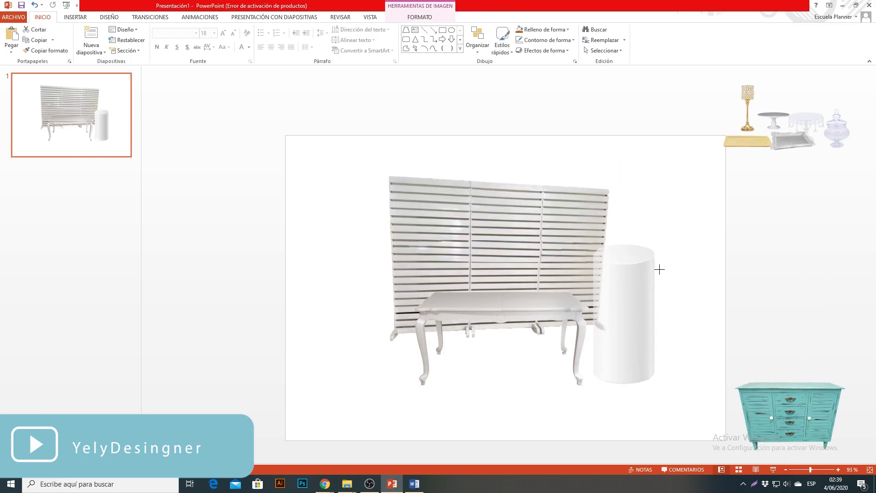
pyautogui.moveTo(643, 266)
pyautogui.mouseDown()
pyautogui.moveTo(685, 329)
pyautogui.moveTo(653, 236)
pyautogui.moveTo(632, 311)
pyautogui.mouseUp()
pyautogui.moveTo(636, 284); pyautogui.dragTo(636, 277)
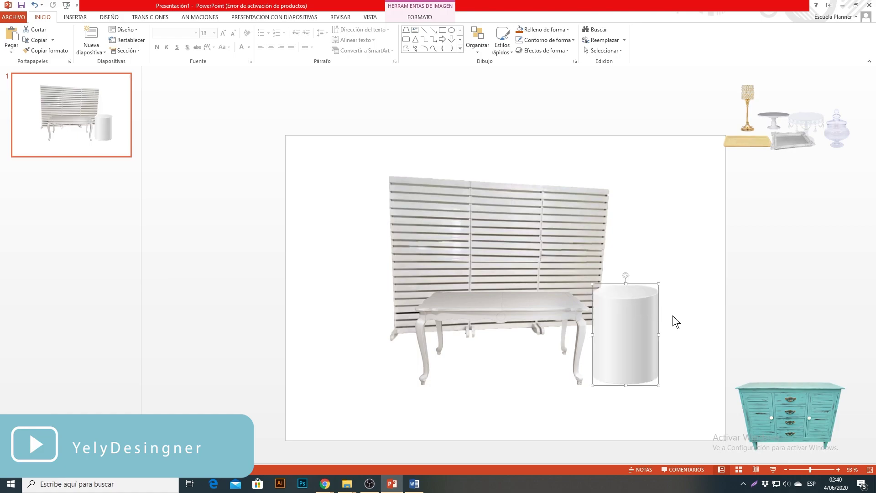
pyautogui.moveTo(635, 341); pyautogui.dragTo(633, 336)
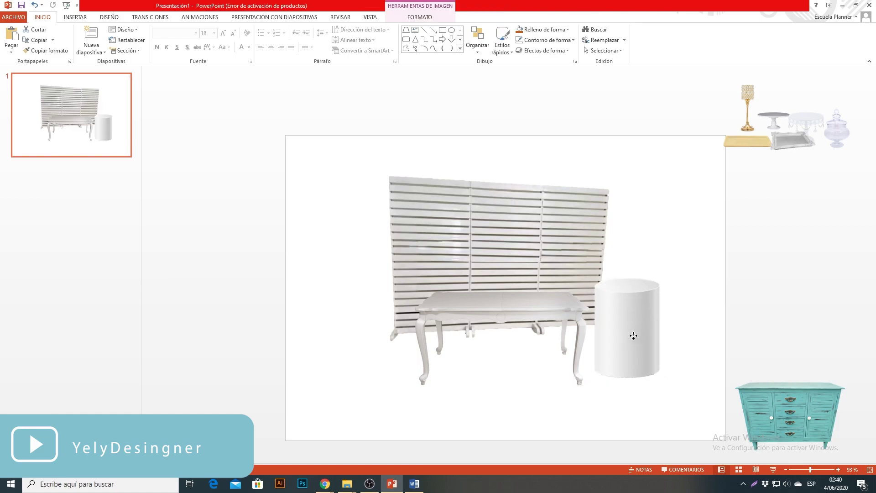
pyautogui.click(633, 336)
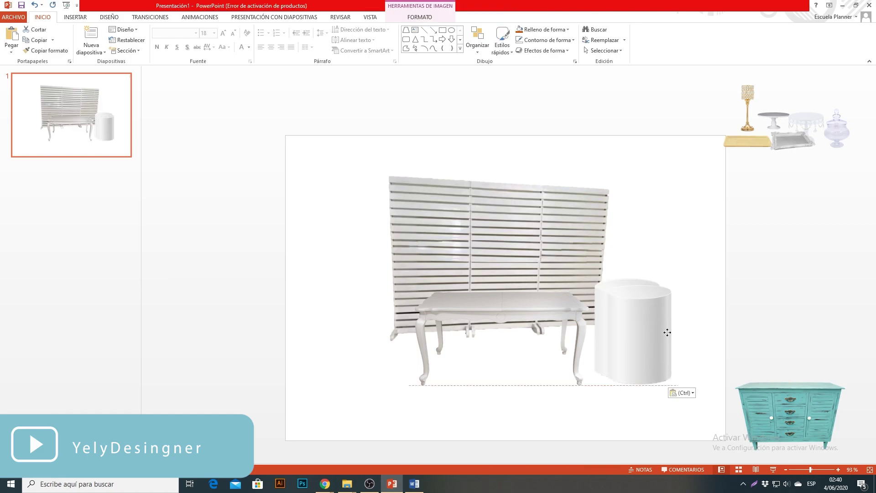
# Ctrl-drag two copies of the cylinder, making one taller and one shorter
pyautogui.keyDown('ctrl'); pyautogui.moveTo(635, 340); pyautogui.dragTo(707, 341); pyautogui.keyUp('ctrl')
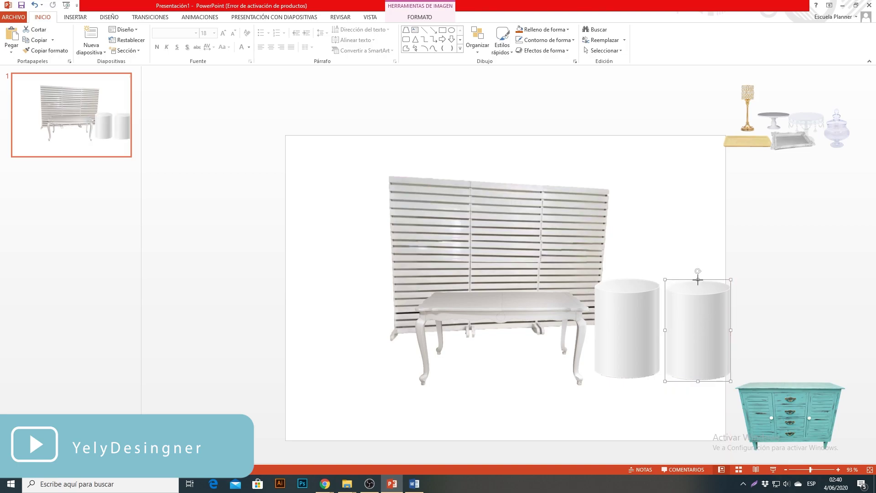
pyautogui.moveTo(698, 279); pyautogui.dragTo(697, 247)
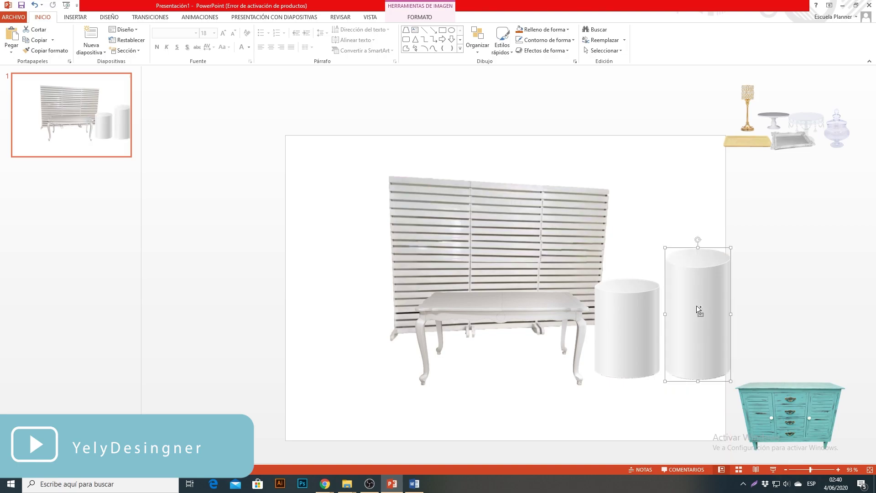
pyautogui.moveTo(697, 306)
pyautogui.keyDown('ctrl'); pyautogui.mouseDown()
pyautogui.moveTo(663, 304)
pyautogui.moveTo(660, 351)
pyautogui.mouseUp(); pyautogui.keyUp('ctrl')
pyautogui.moveTo(671, 388); pyautogui.dragTo(671, 371)
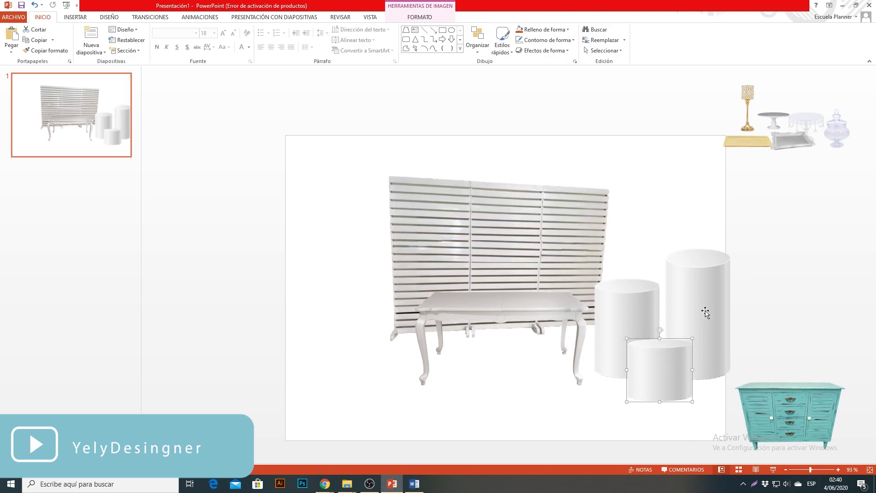
# Move the tall cylinder left of the table and the short one to the front right
pyautogui.moveTo(706, 312); pyautogui.dragTo(382, 335)
pyautogui.moveTo(657, 375); pyautogui.dragTo(647, 384)
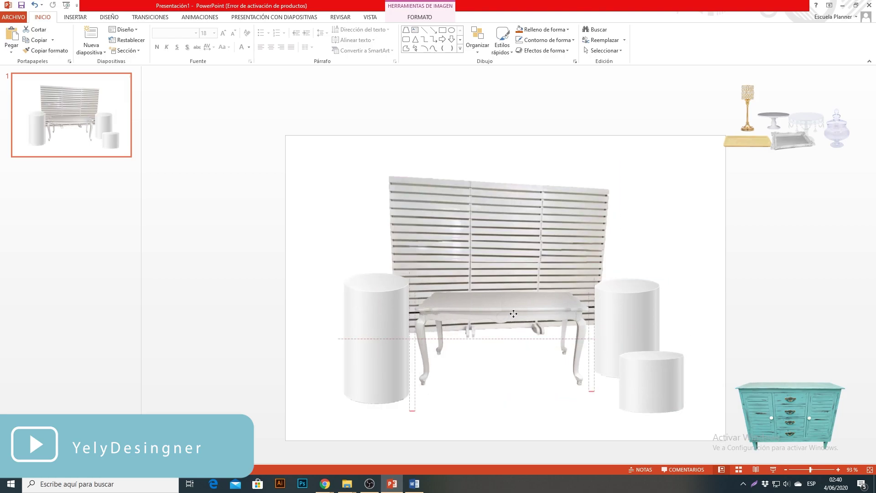
pyautogui.moveTo(544, 329); pyautogui.dragTo(543, 327)
pyautogui.moveTo(374, 300); pyautogui.dragTo(376, 298)
pyautogui.hotkey('ctrl', 'z')
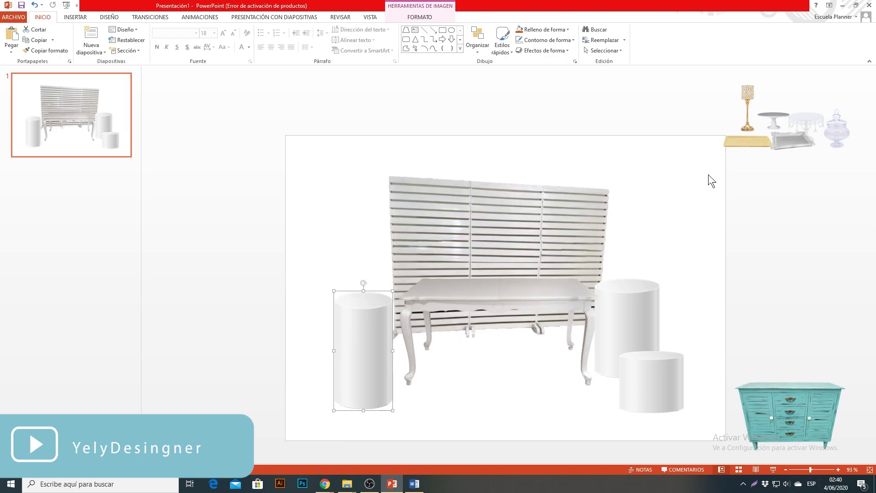
pyautogui.click(756, 135)
# Bring the gold tray to the front and set it and the silver tray on the tabletop
pyautogui.moveTo(755, 145); pyautogui.dragTo(639, 239)
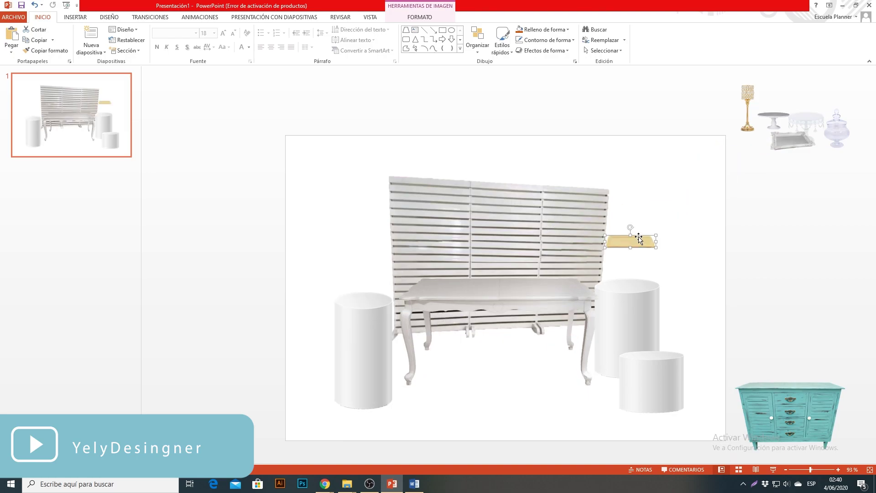
pyautogui.rightClick(638, 239)
pyautogui.moveTo(668, 313)
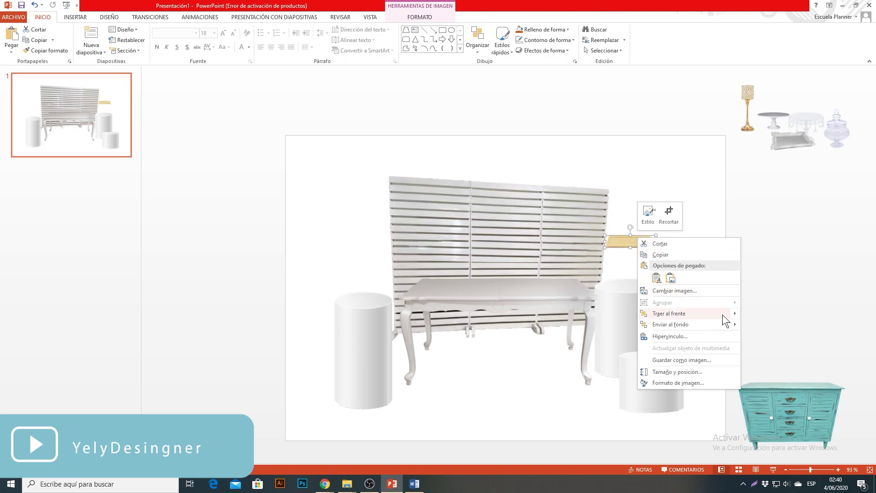
pyautogui.click(749, 314)
pyautogui.moveTo(643, 243); pyautogui.dragTo(460, 292)
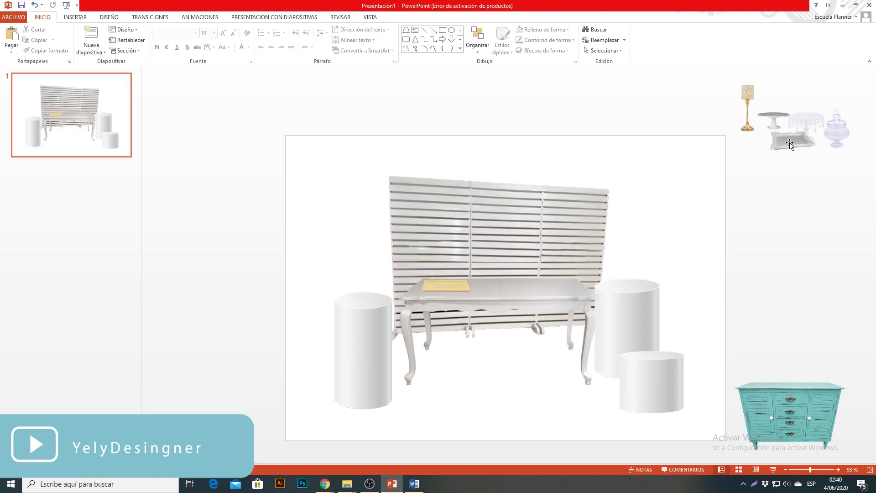
pyautogui.moveTo(793, 141); pyautogui.dragTo(550, 286)
# Set the crystal and white cake stands on the cylinders and a gold candleholder on the short one
pyautogui.moveTo(807, 128)
pyautogui.mouseDown()
pyautogui.moveTo(653, 231)
pyautogui.moveTo(363, 279)
pyautogui.mouseUp()
pyautogui.rightClick(653, 246)
pyautogui.moveTo(773, 119)
pyautogui.mouseDown()
pyautogui.moveTo(652, 244)
pyautogui.moveTo(653, 335)
pyautogui.mouseUp()
pyautogui.click(771, 321)
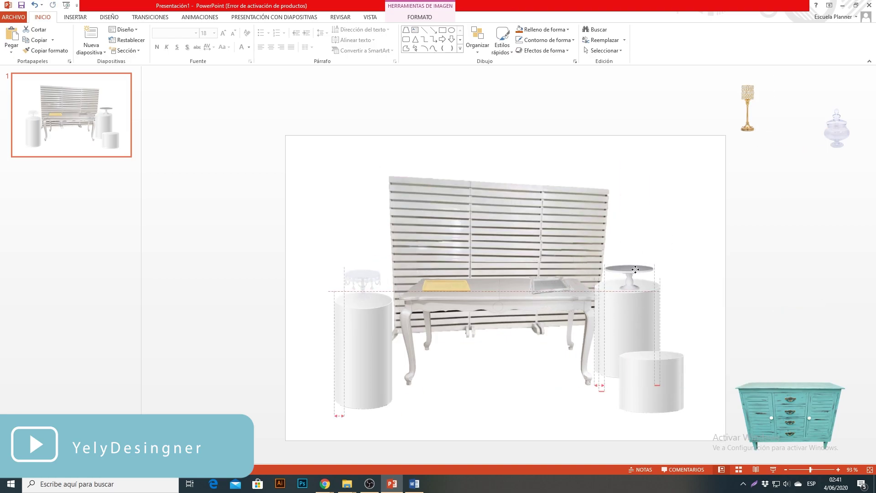
pyautogui.moveTo(747, 107); pyautogui.dragTo(643, 265)
pyautogui.rightClick(629, 230)
pyautogui.press('Escape')
pyautogui.moveTo(630, 202); pyautogui.dragTo(655, 285)
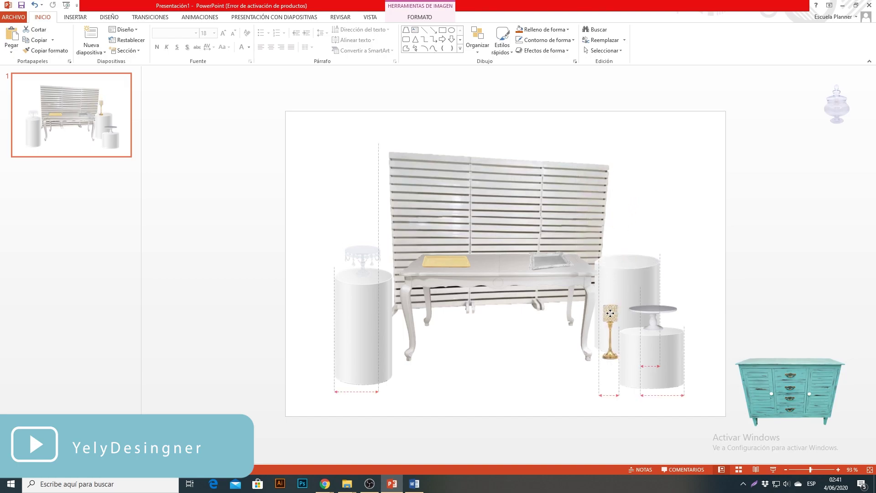
pyautogui.moveTo(653, 315); pyautogui.dragTo(628, 248)
# Bring the candleholder to front, duplicate it with Ctrl+D, and arrange three on the short cylinder
pyautogui.rightClick(680, 281)
pyautogui.click(768, 365)
pyautogui.hotkey('ctrl', 'd')
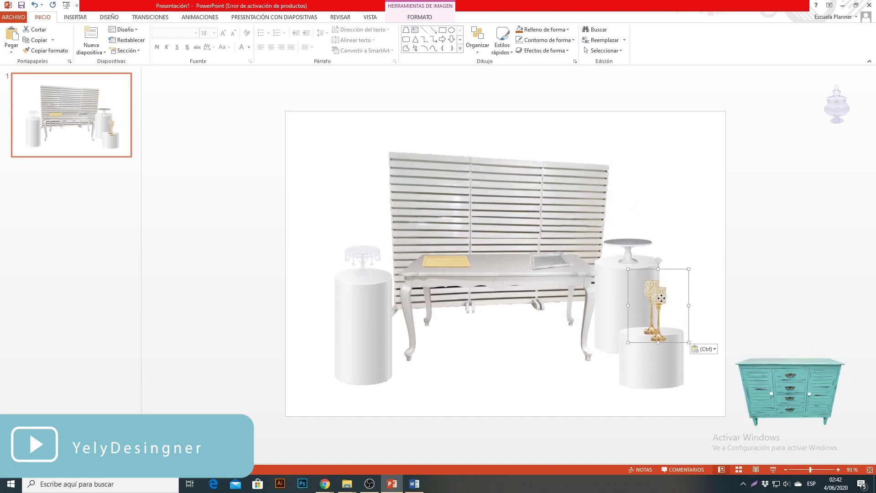
pyautogui.moveTo(703, 342); pyautogui.dragTo(684, 335)
pyautogui.moveTo(657, 278)
pyautogui.mouseDown()
pyautogui.moveTo(620, 272)
pyautogui.moveTo(635, 266)
pyautogui.mouseUp()
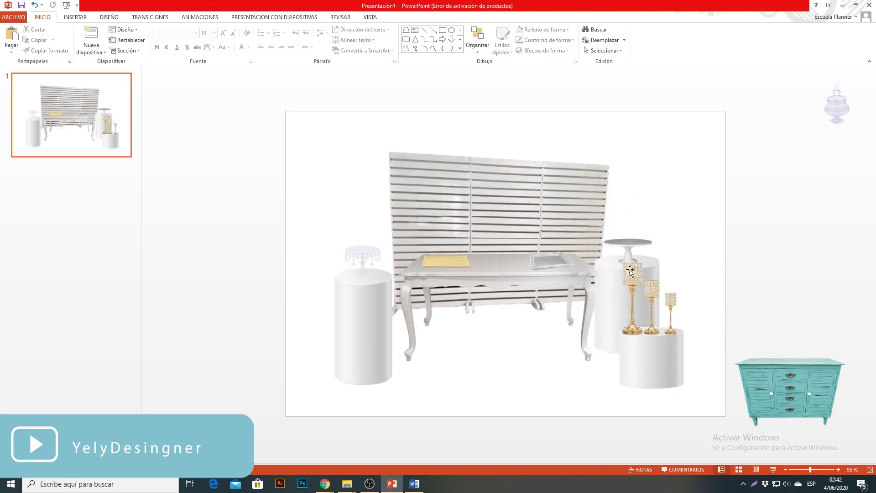
# Place two glass jars on the table and centre the enlarged teal cabinet under it
pyautogui.moveTo(836, 104)
pyautogui.mouseDown()
pyautogui.moveTo(445, 250)
pyautogui.moveTo(574, 254)
pyautogui.mouseUp()
pyautogui.hotkey('ctrl', 'd')
pyautogui.moveTo(774, 410); pyautogui.dragTo(455, 367)
pyautogui.moveTo(412, 303); pyautogui.dragTo(384, 270)
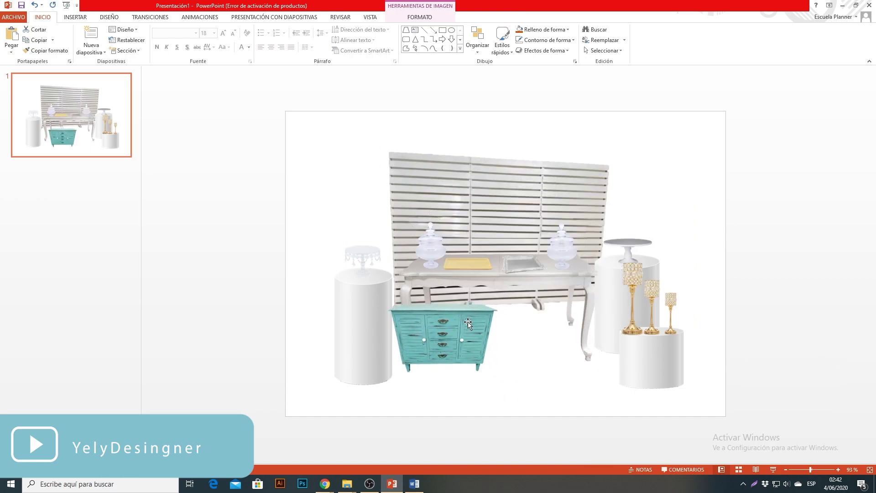
pyautogui.moveTo(456, 342); pyautogui.dragTo(493, 348)
pyautogui.click(431, 169)
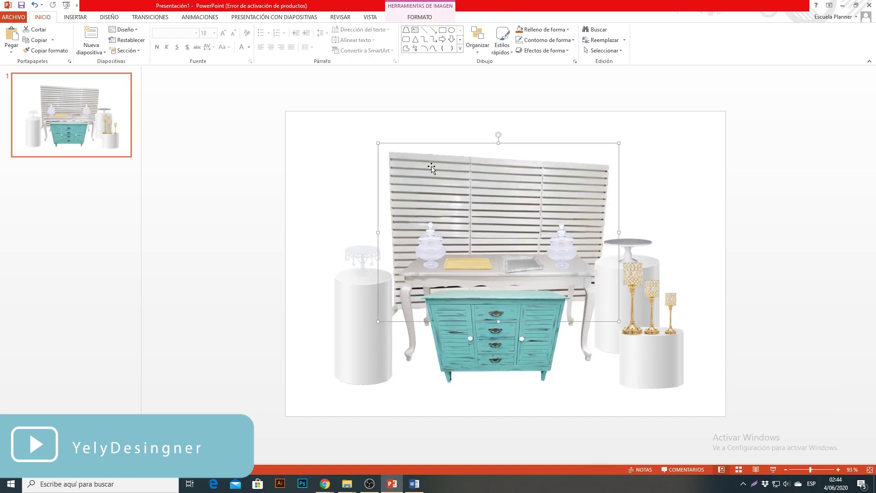
# Recolour the slatted backdrop a dusty rose via Más variaciones and apply a Correcciones brightness/contrast preset
pyautogui.click(412, 18)
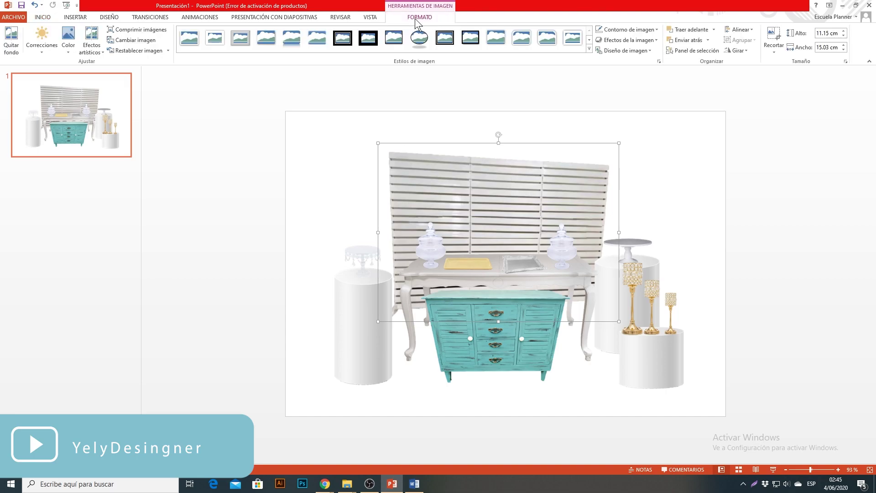
pyautogui.click(42, 53)
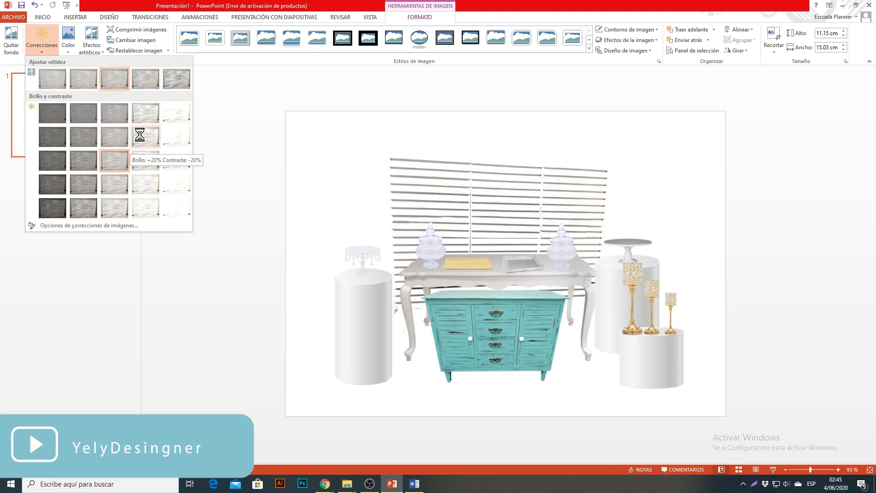
pyautogui.click(68, 51)
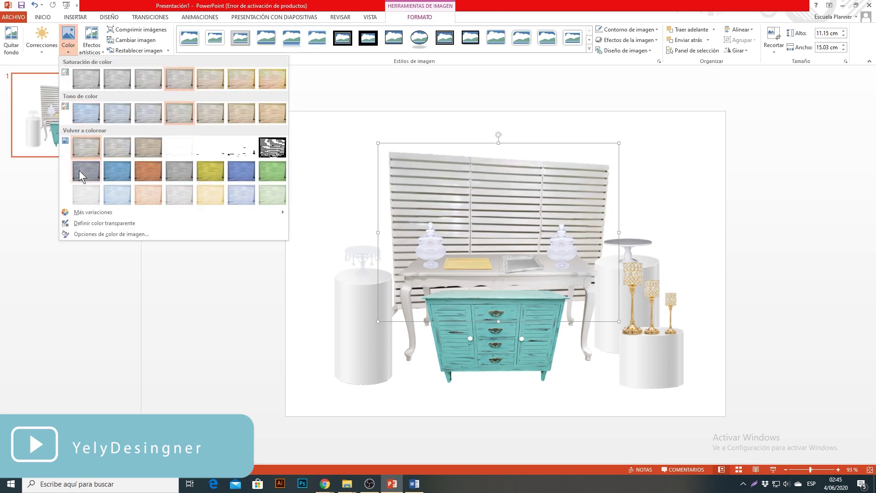
pyautogui.moveTo(93, 212)
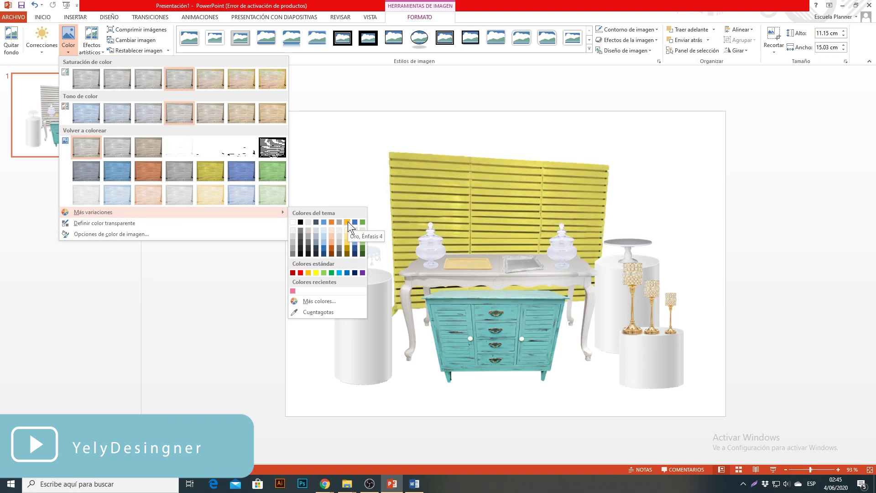
pyautogui.click(332, 255)
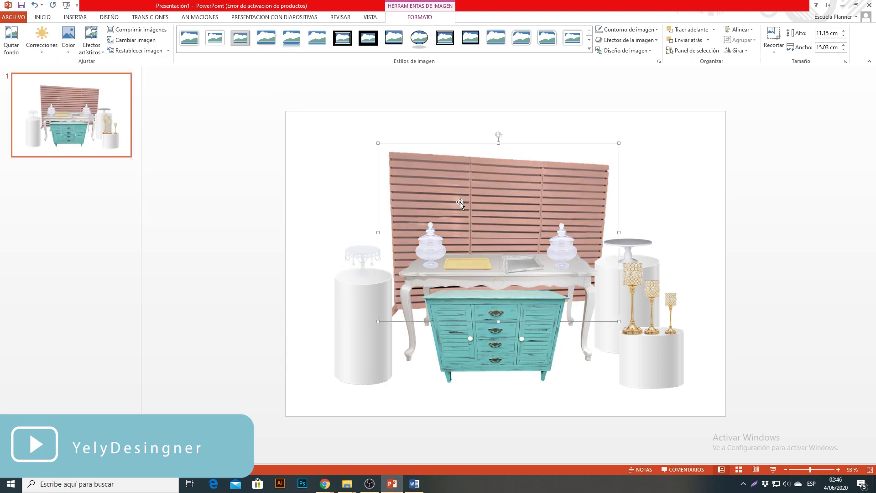
pyautogui.click(43, 50)
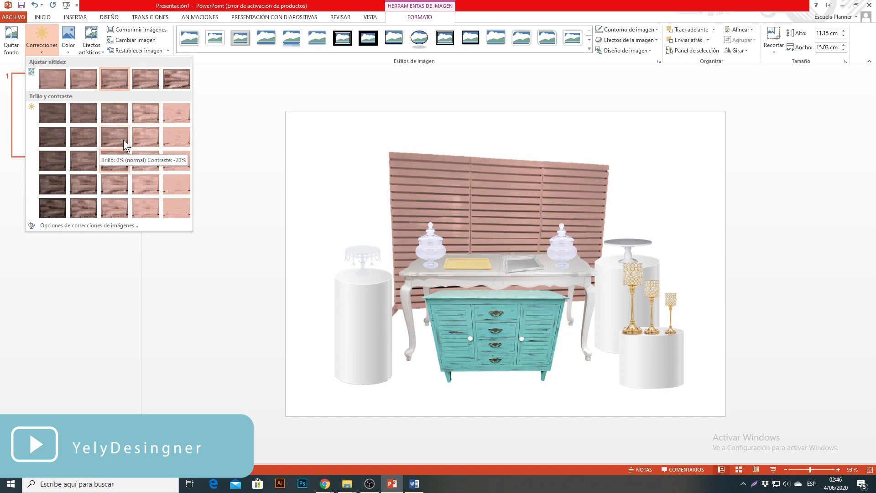
pyautogui.click(123, 139)
pyautogui.click(537, 240)
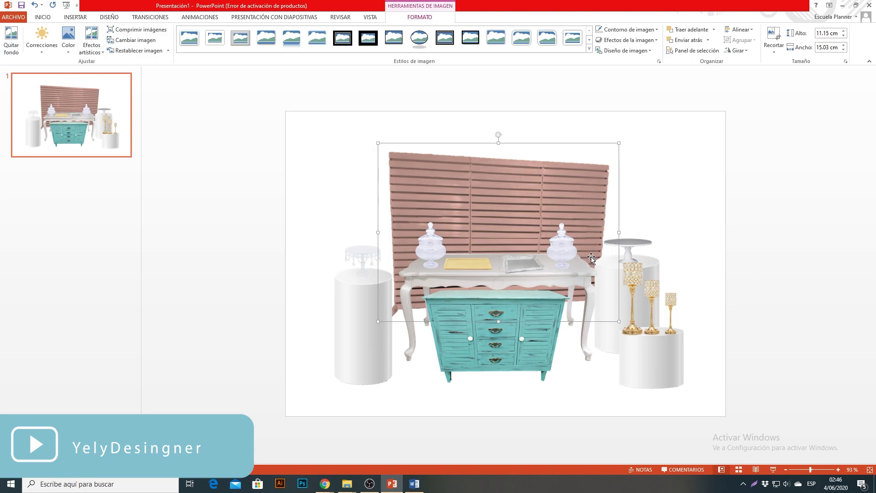
pyautogui.moveTo(512, 332); pyautogui.dragTo(513, 336)
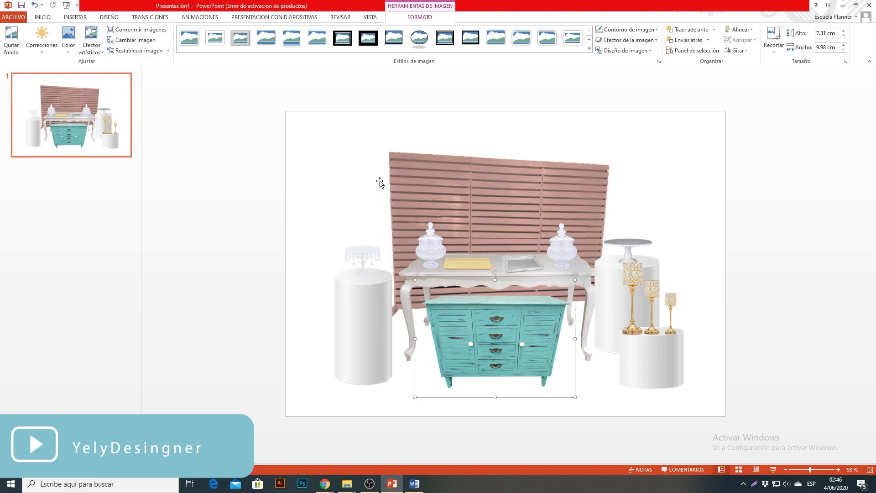
# Recolour the cabinet purple, then give the table a contrast correction and a custom pink from Más colores
pyautogui.click(64, 51)
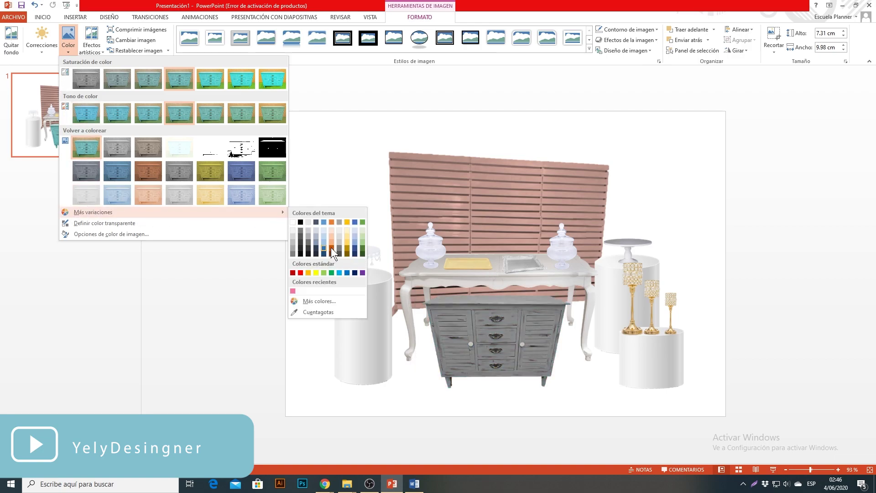
pyautogui.click(363, 273)
pyautogui.click(407, 278)
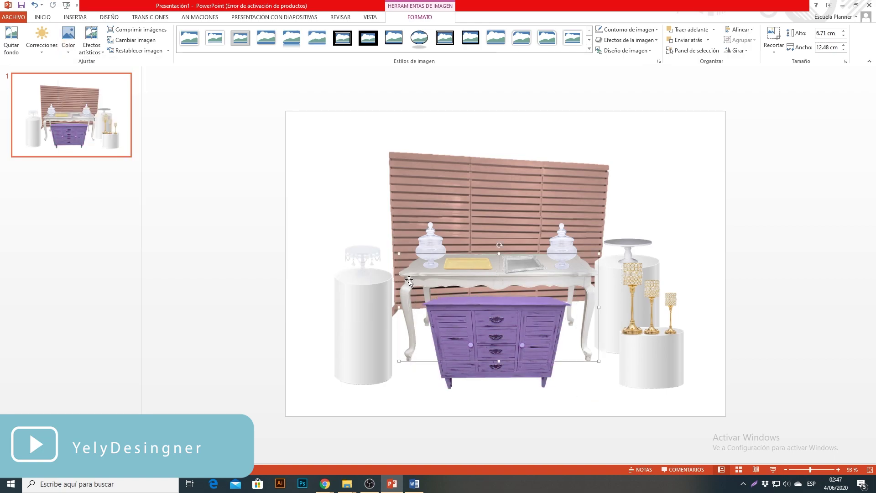
pyautogui.click(41, 41)
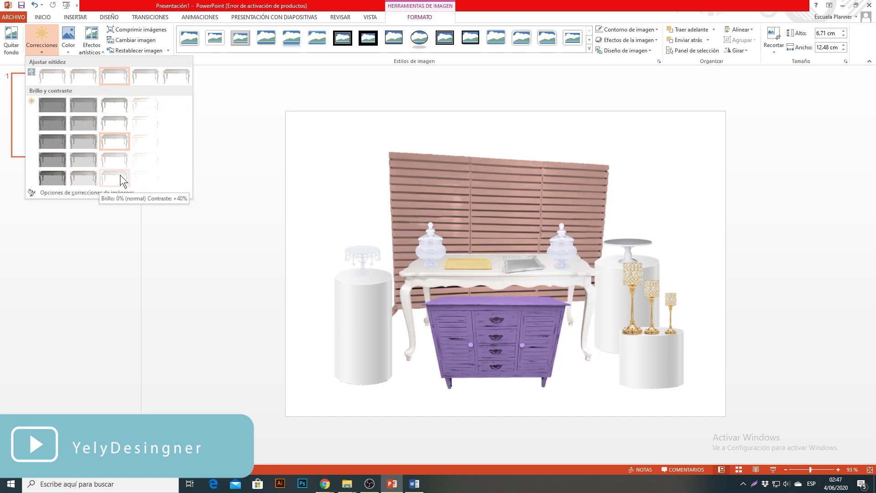
pyautogui.click(187, 185)
pyautogui.click(69, 41)
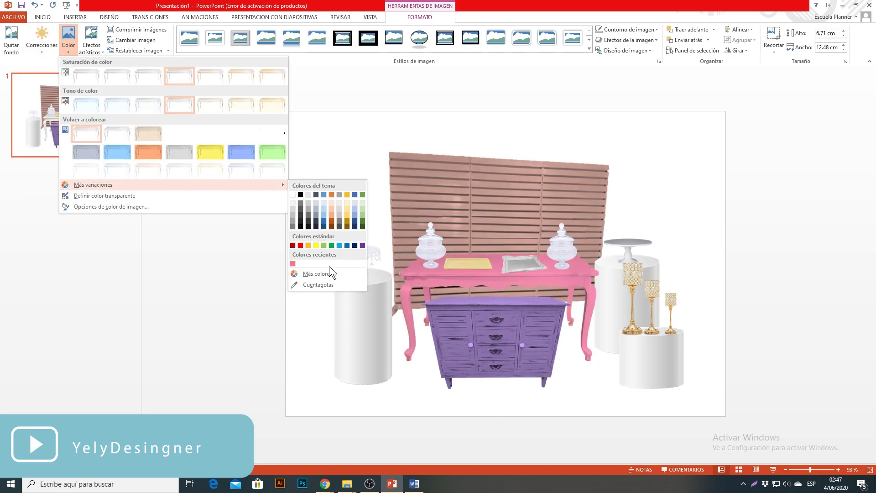
pyautogui.click(329, 268)
pyautogui.click(230, 184)
pyautogui.click(281, 151)
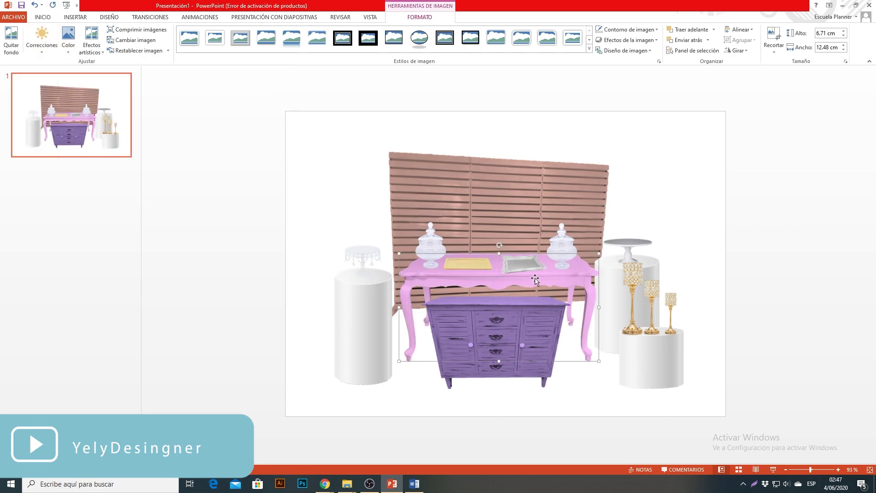
# Recolour the yellow tray green and the silver tray blue
pyautogui.click(463, 266)
pyautogui.click(68, 41)
pyautogui.moveTo(93, 223)
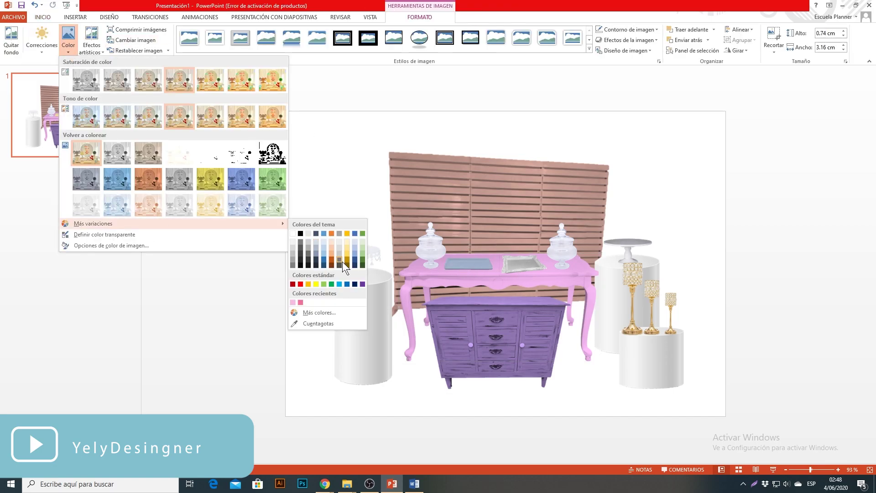
pyautogui.click(330, 284)
pyautogui.click(524, 263)
pyautogui.click(69, 41)
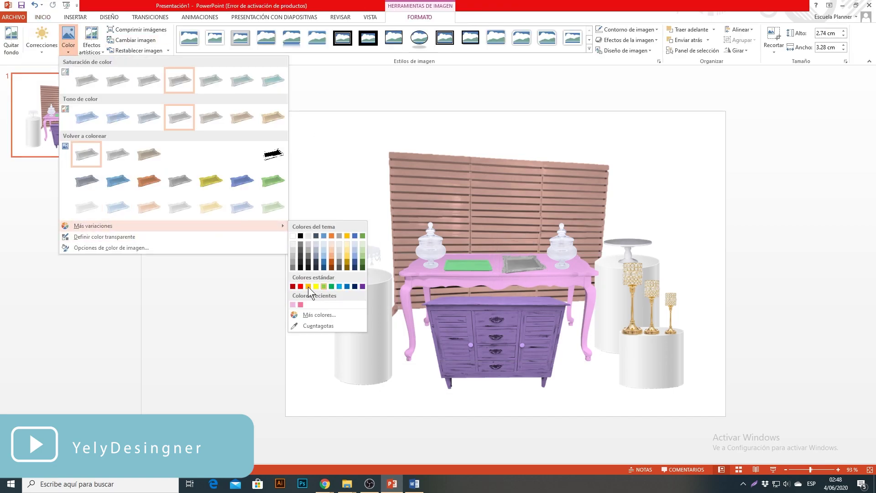
pyautogui.click(346, 286)
# Make the right cake stand red and the left one green, then settle the purple cabinet under the table
pyautogui.click(628, 241)
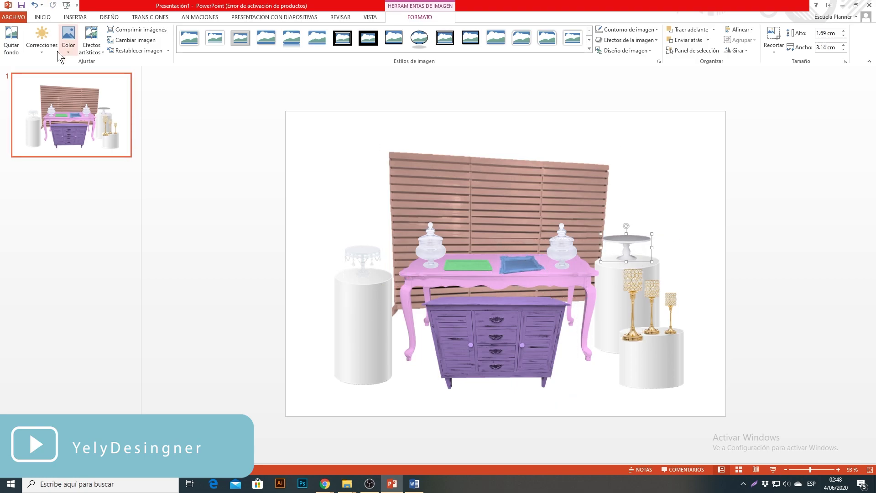
pyautogui.click(68, 41)
pyautogui.moveTo(93, 248)
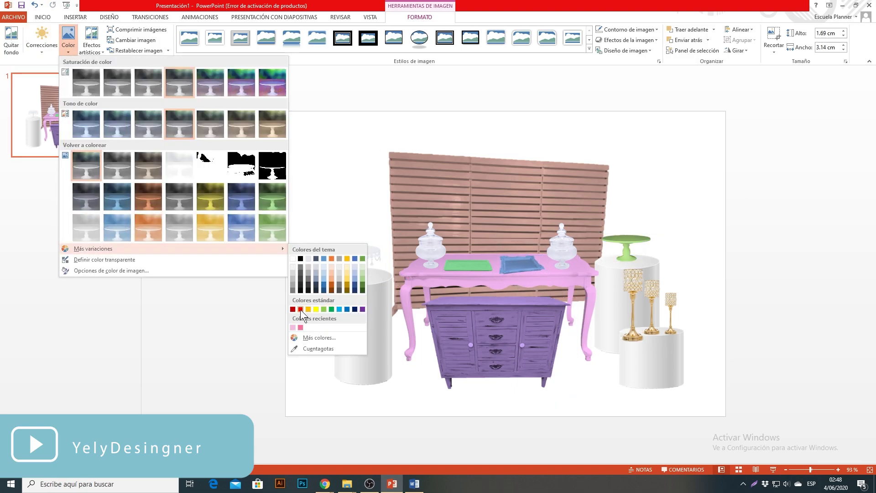
pyautogui.click(300, 309)
pyautogui.click(361, 262)
pyautogui.click(68, 41)
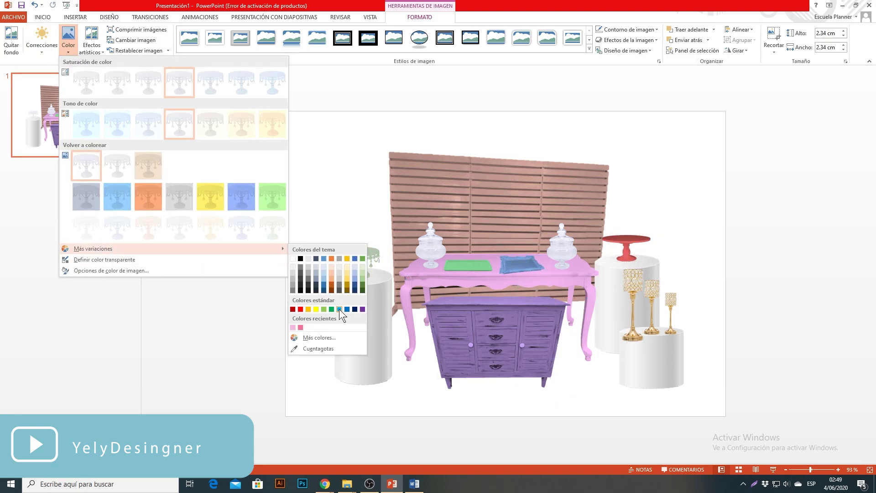
pyautogui.click(338, 309)
pyautogui.moveTo(516, 323)
pyautogui.mouseDown()
pyautogui.moveTo(515, 336)
pyautogui.moveTo(517, 327)
pyautogui.mouseUp()
pyautogui.moveTo(452, 278); pyautogui.dragTo(449, 281)
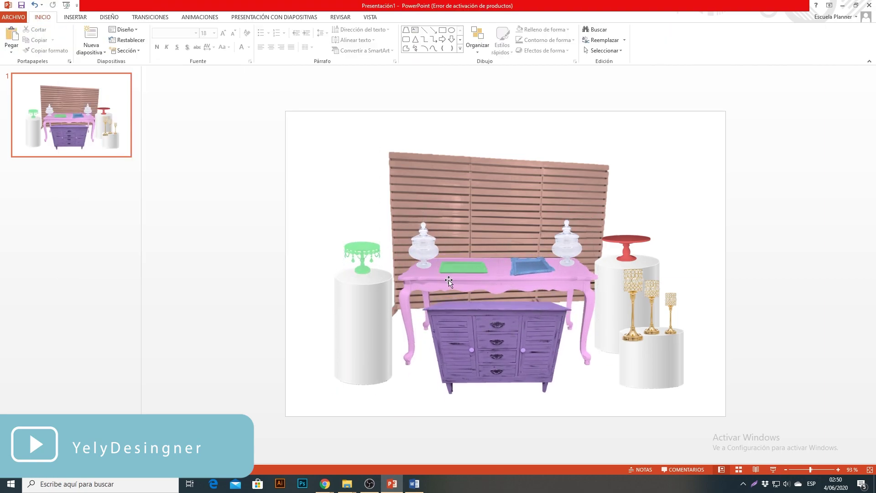